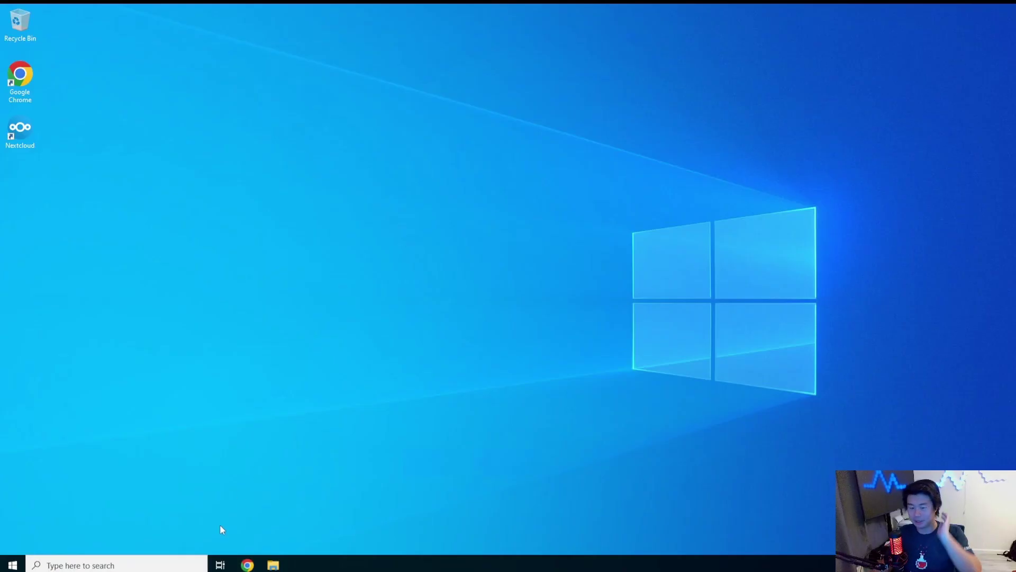
Step: Bring Splunk back up in Chrome and go to Settings > Forwarding and receiving
click(248, 565)
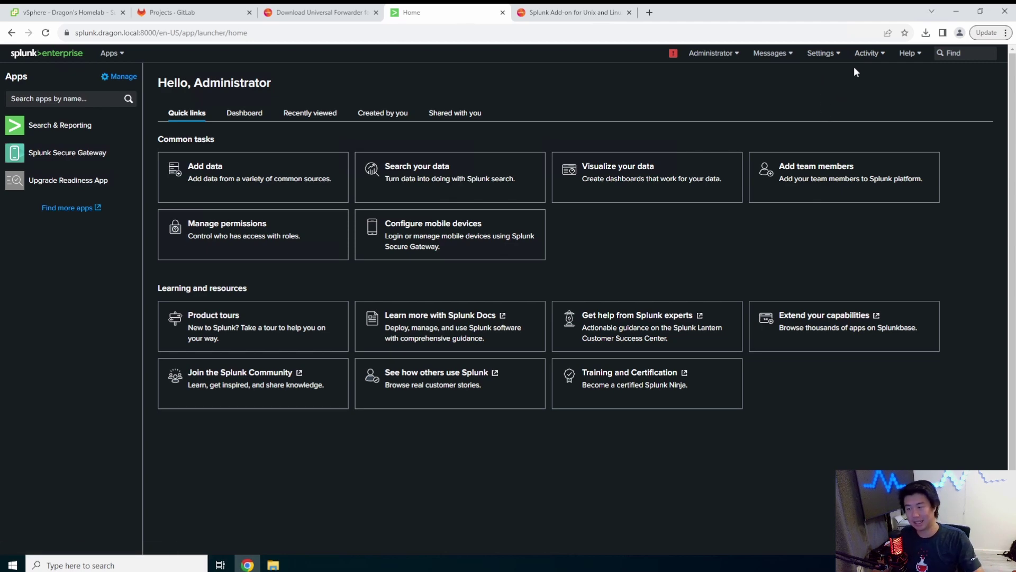
click(827, 54)
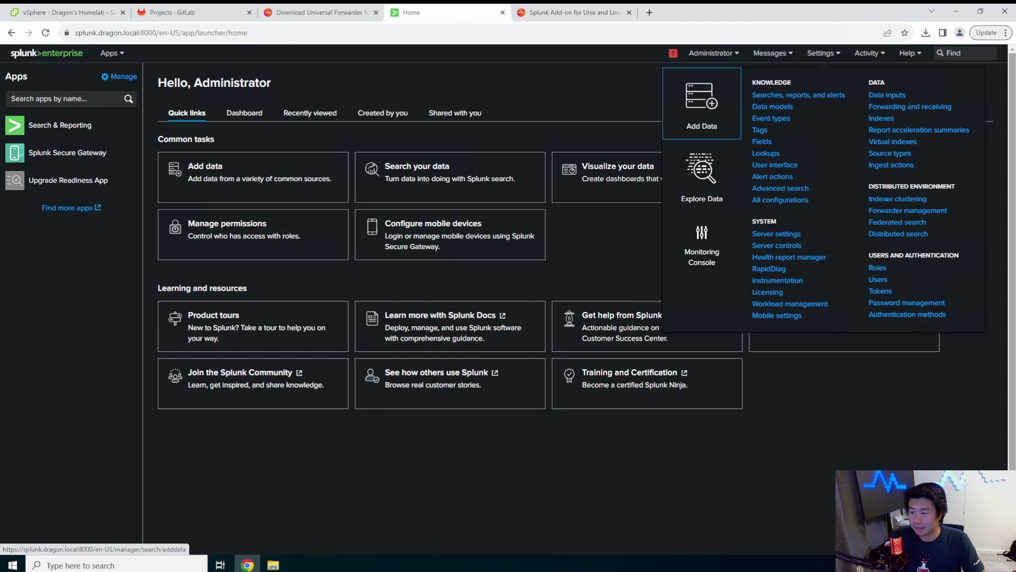
click(906, 106)
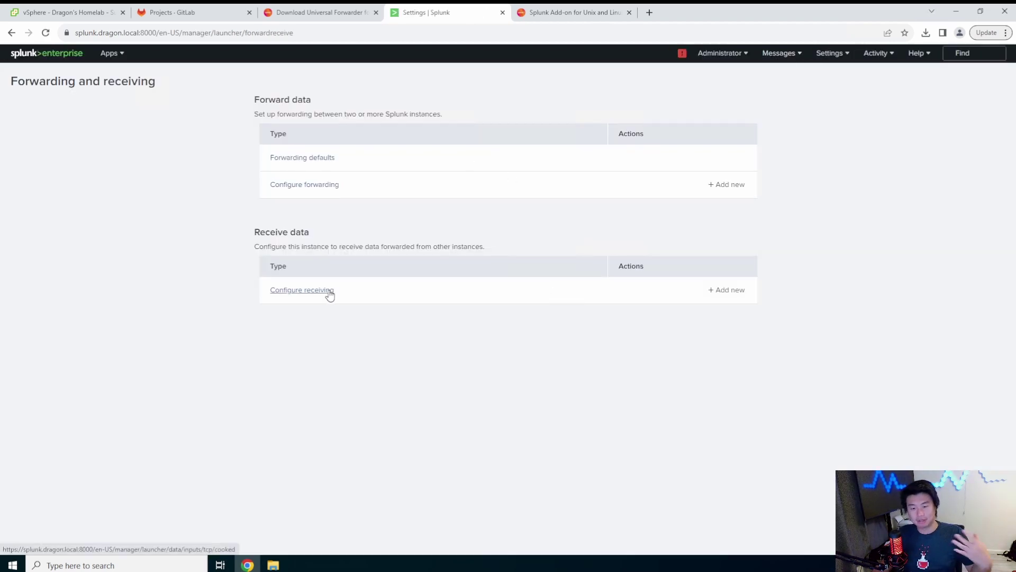
Step: Add and save a new receiving port 9997 under Receive data
click(730, 292)
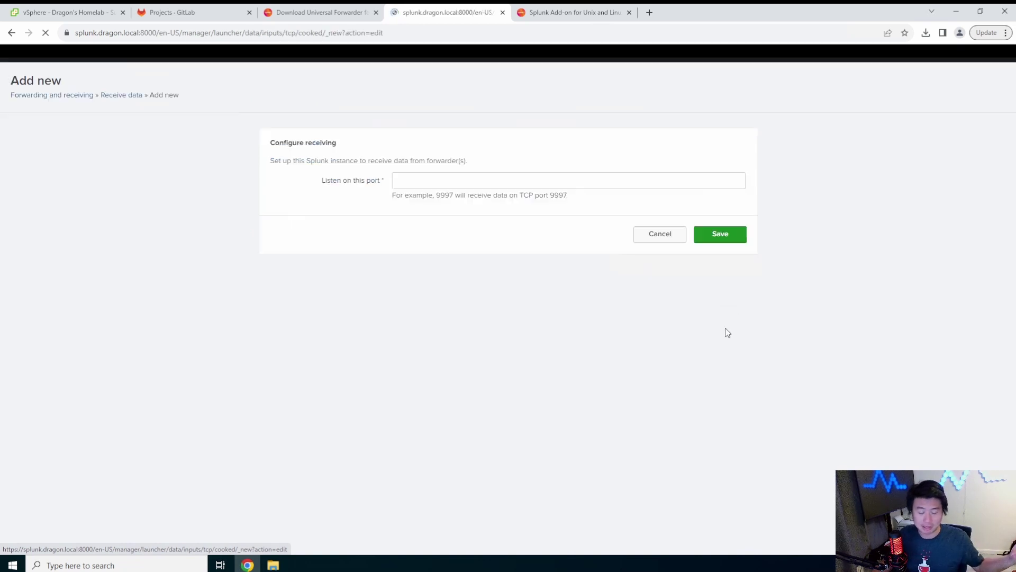
click(397, 177)
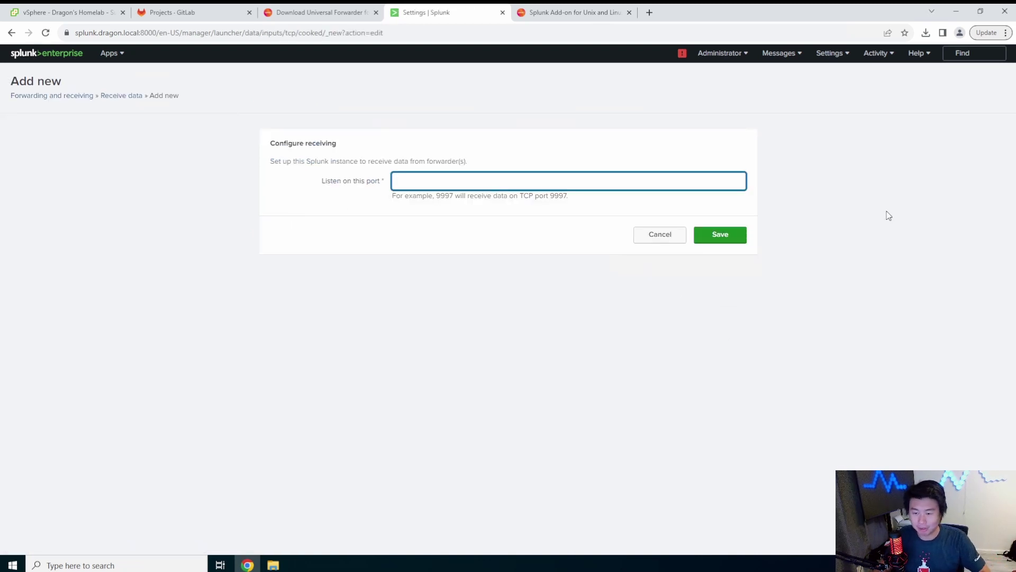
text(9997)
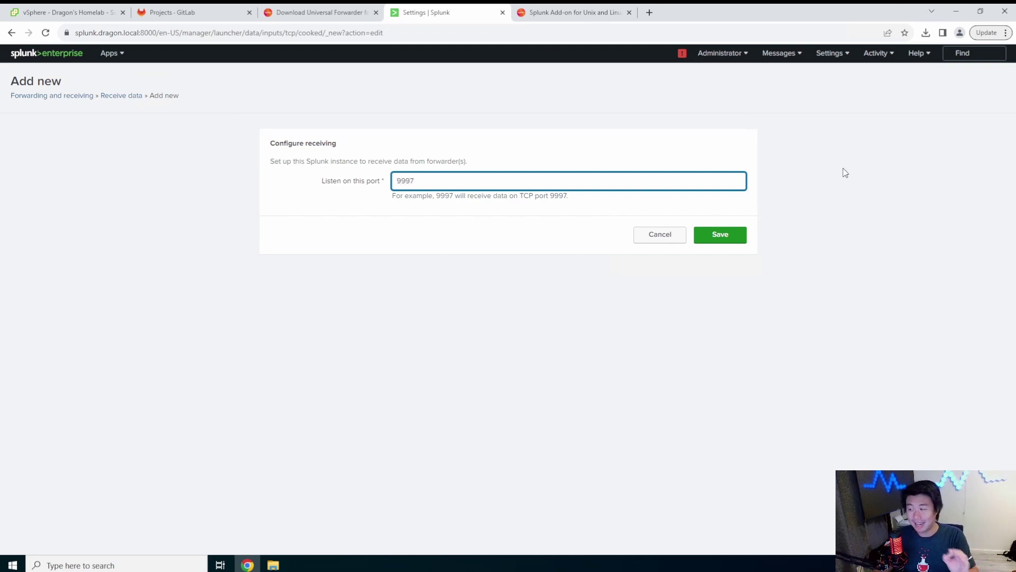
click(742, 241)
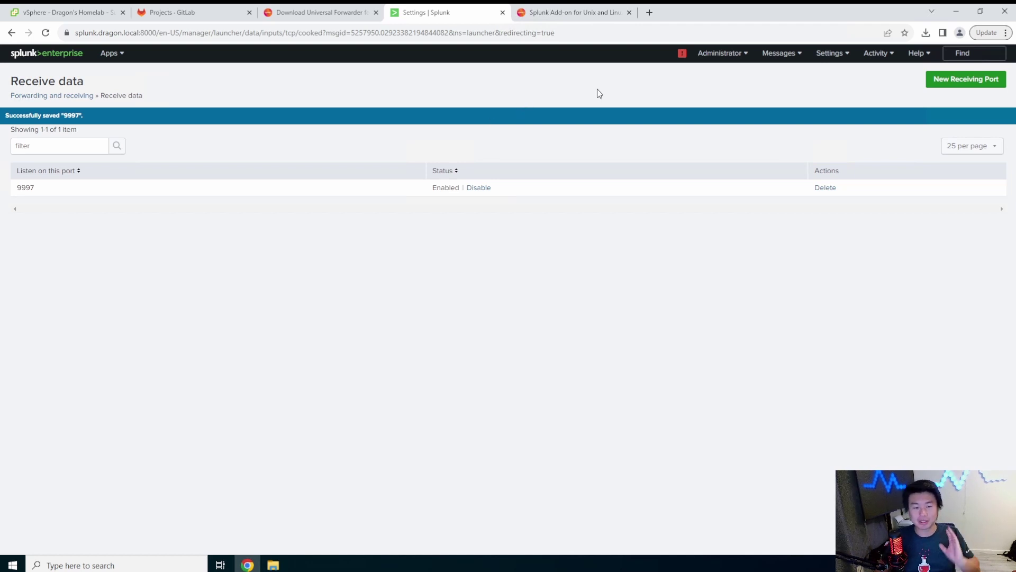
Step: Open Apps > Manage Apps and look over the installed apps list
click(108, 54)
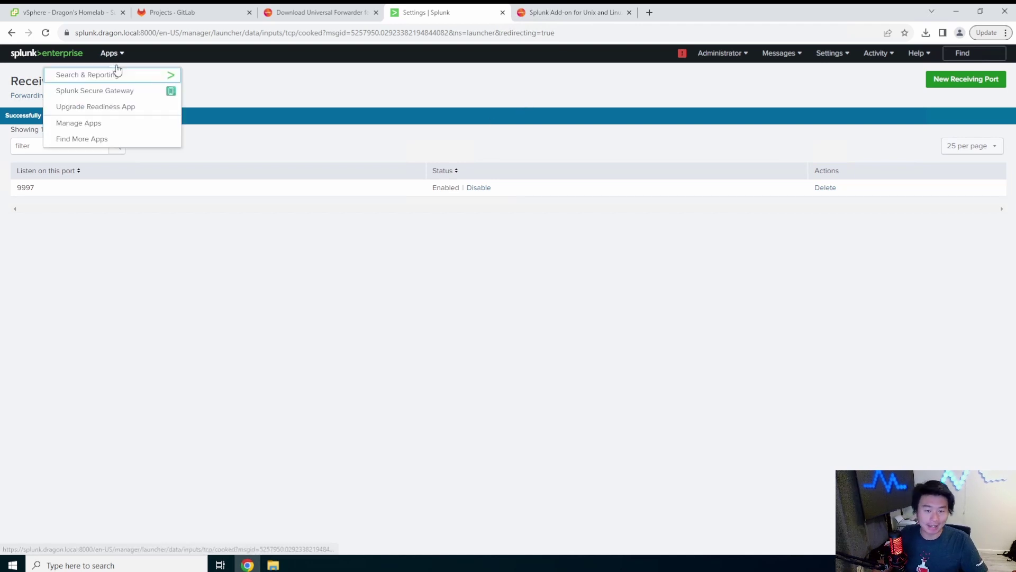
click(115, 129)
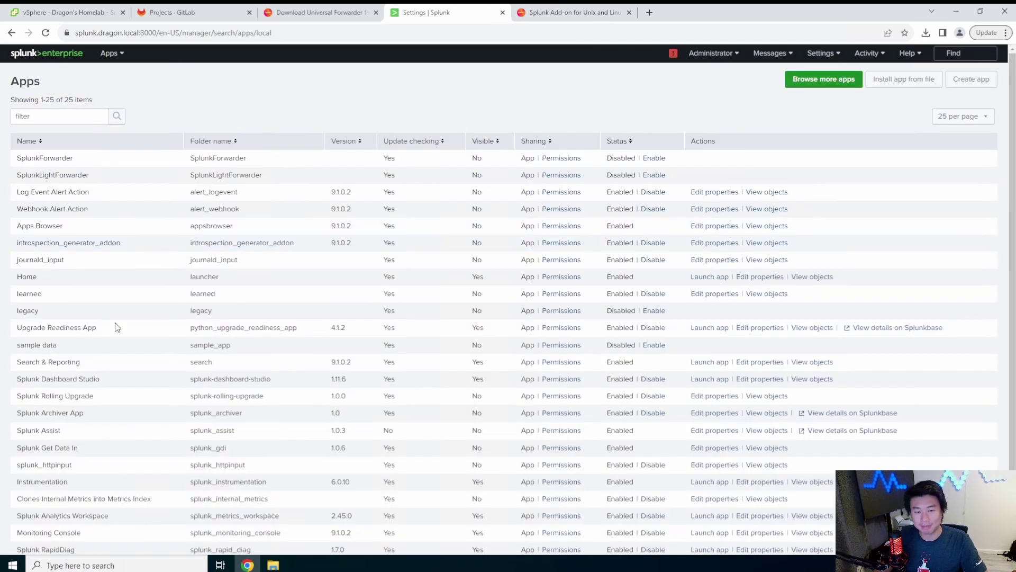
scroll(206, 239, down, 2)
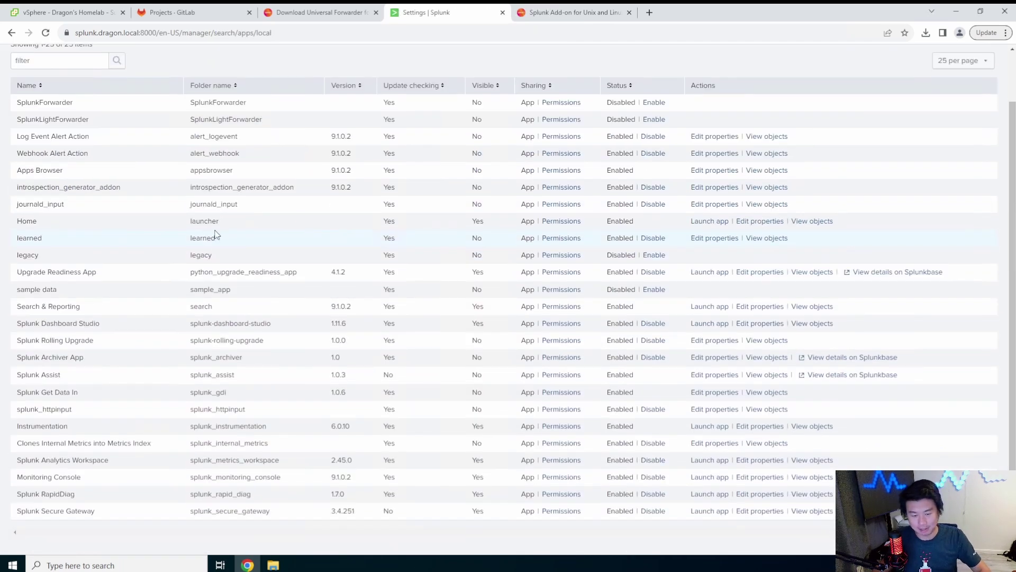
scroll(209, 250, up, 1)
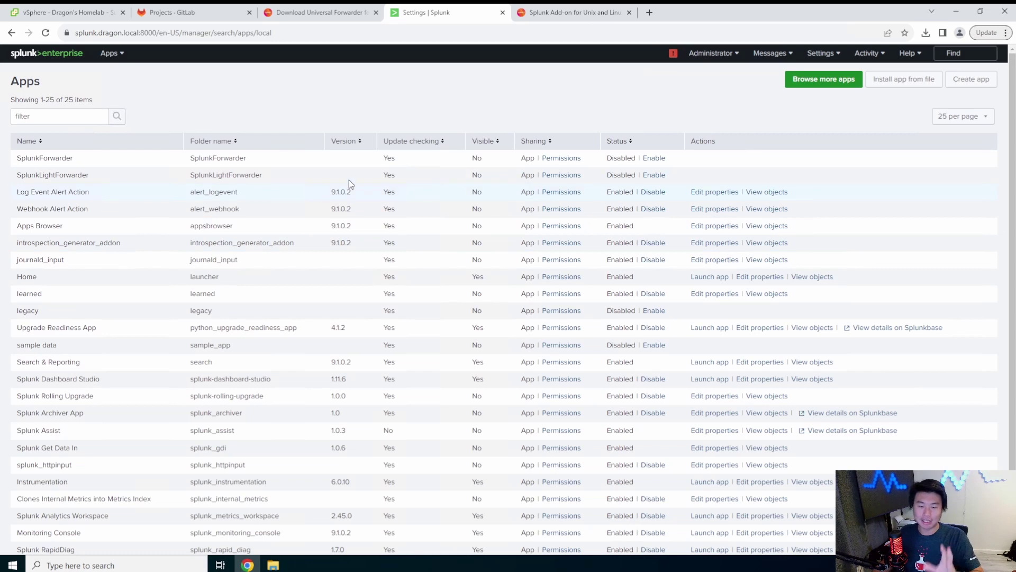
Step: Download splunk-add-on-for-unix-and-linux_8100.tgz from Splunkbase, accepting both agreements, then return to Apps
click(576, 8)
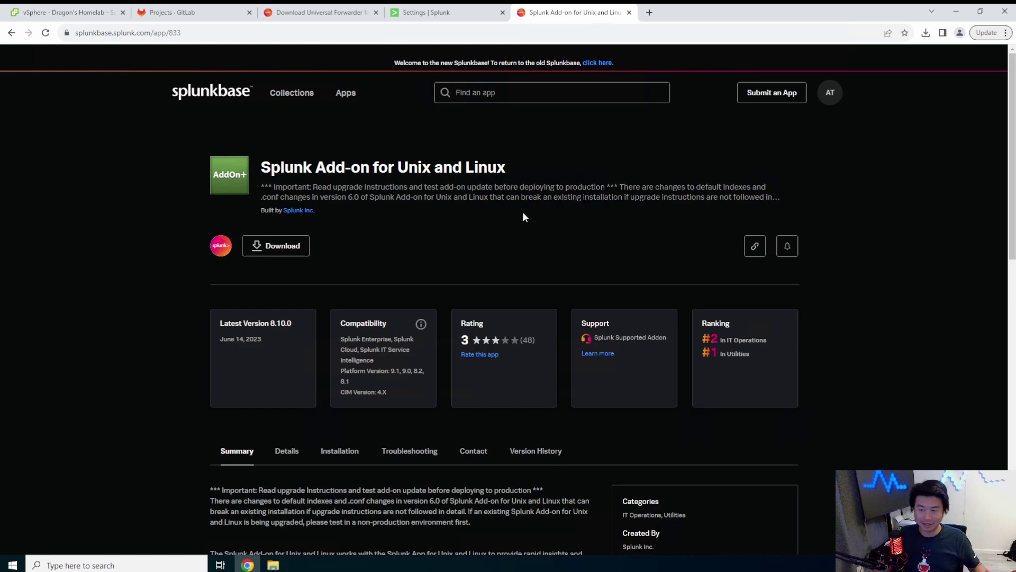
scroll(524, 215, down, 3)
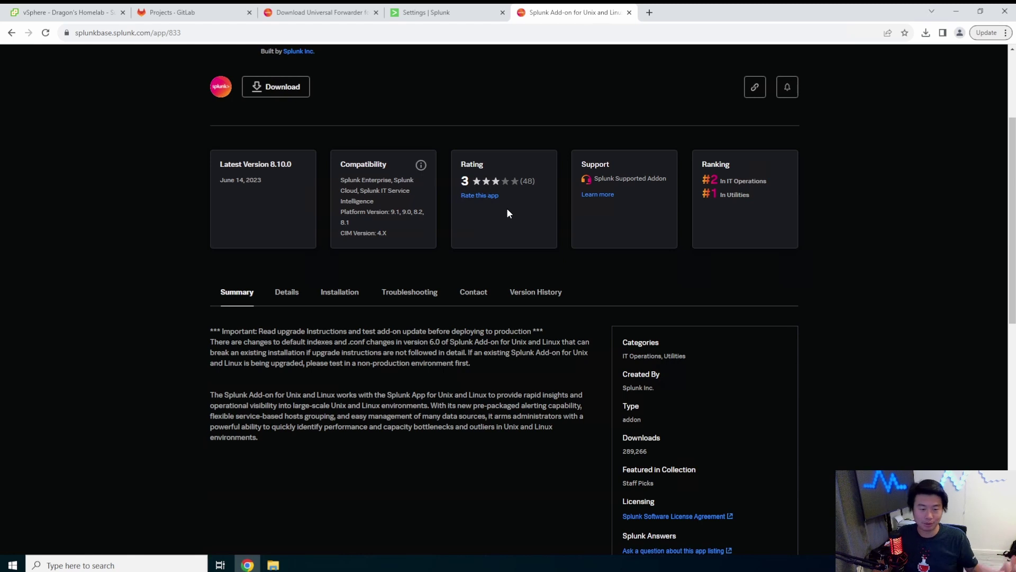
scroll(503, 208, up, 3)
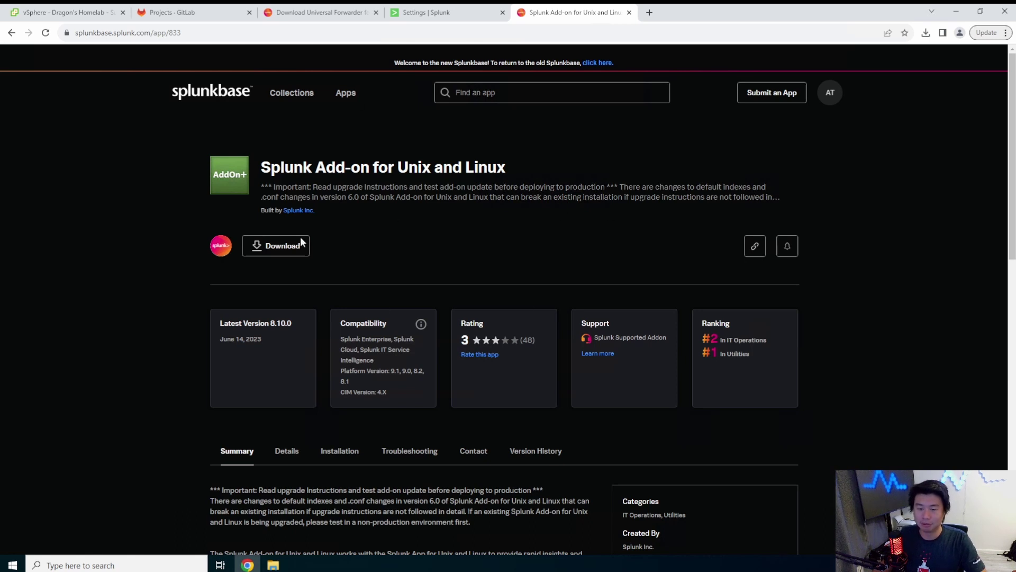
click(279, 246)
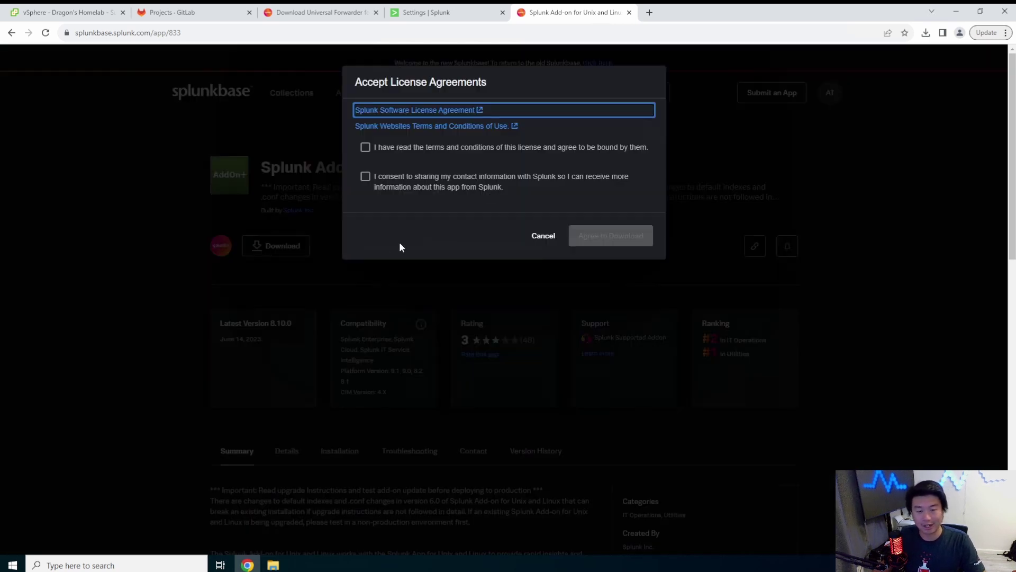
click(365, 148)
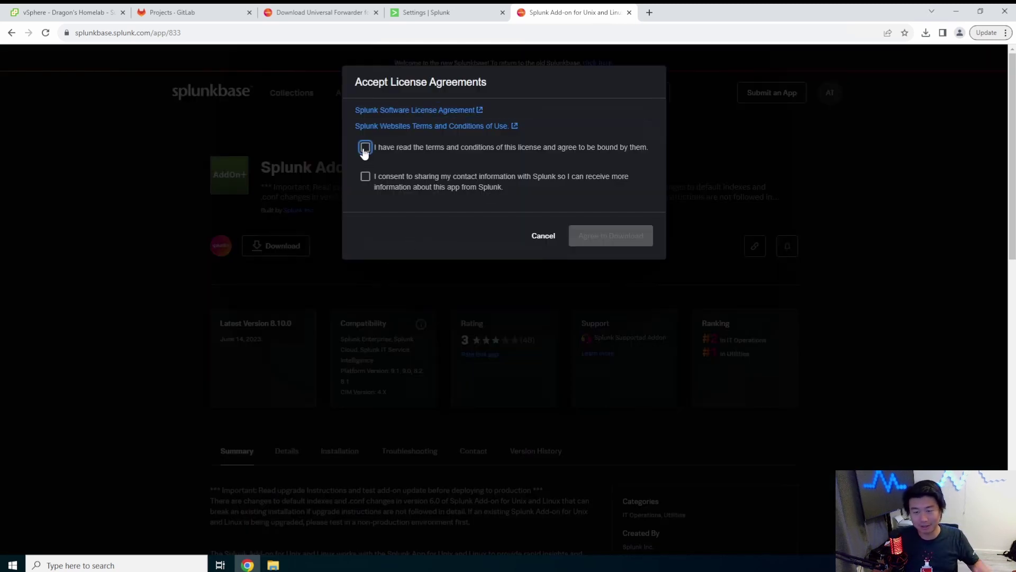
click(367, 178)
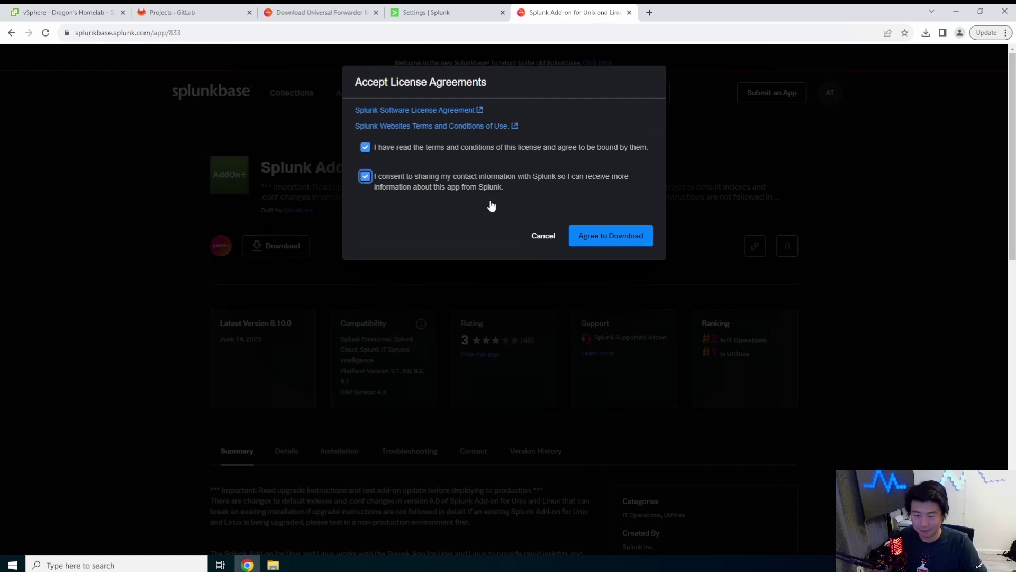
click(603, 238)
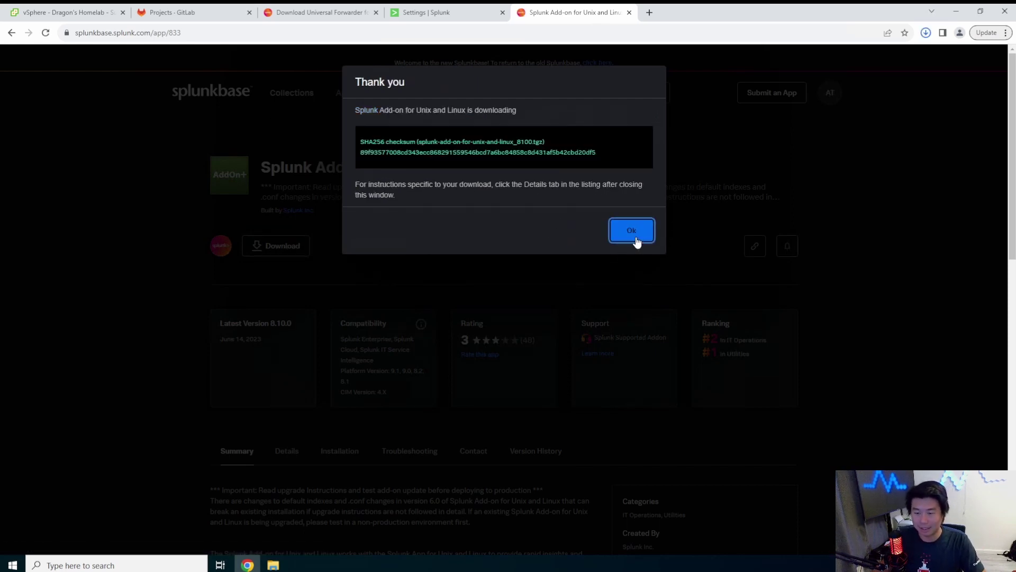
click(632, 233)
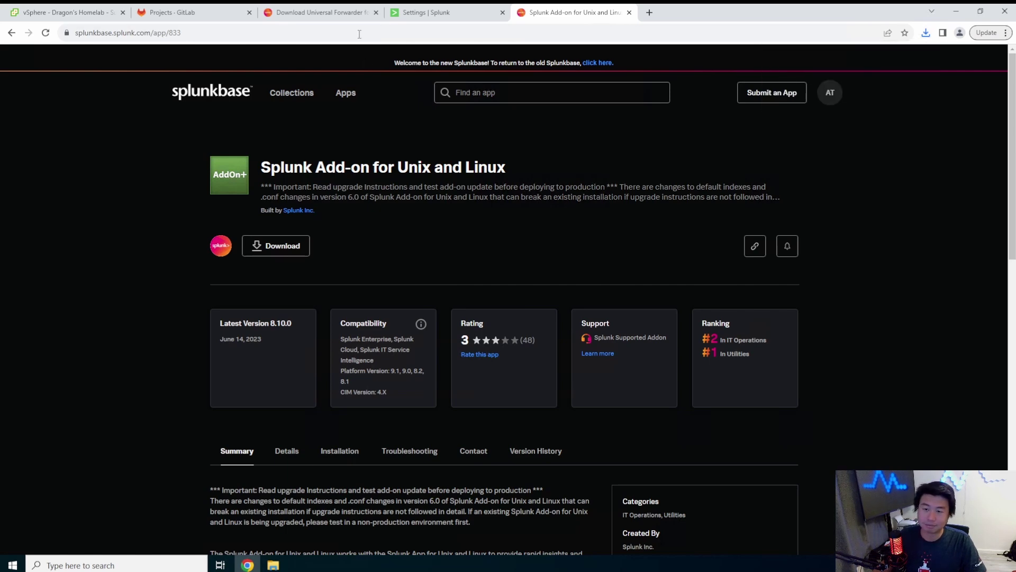
click(440, 15)
Step: Upload and install the Unix and Linux add-on .tgz from Downloads, then choose Set up now
click(109, 53)
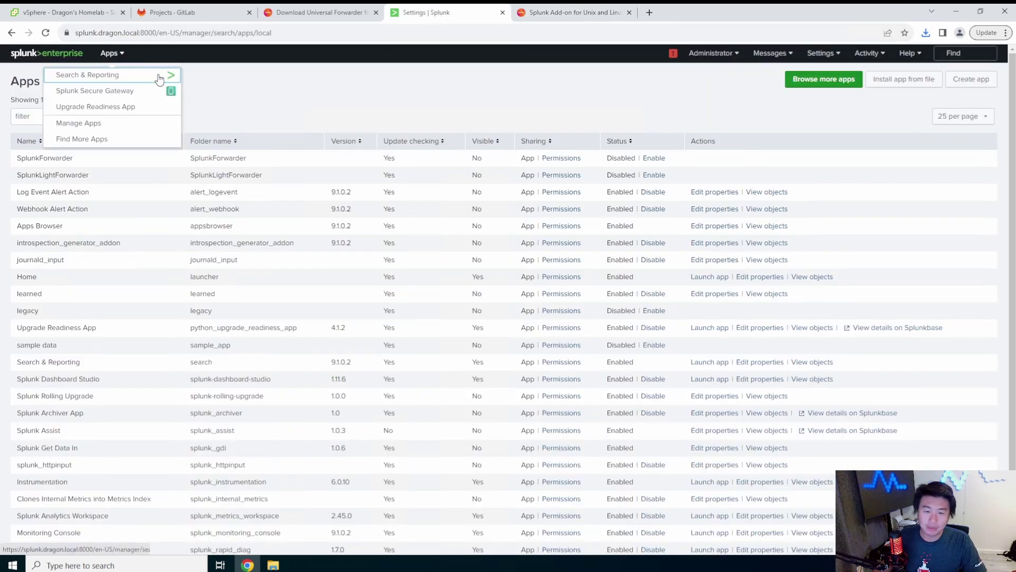
click(919, 98)
click(906, 80)
click(373, 205)
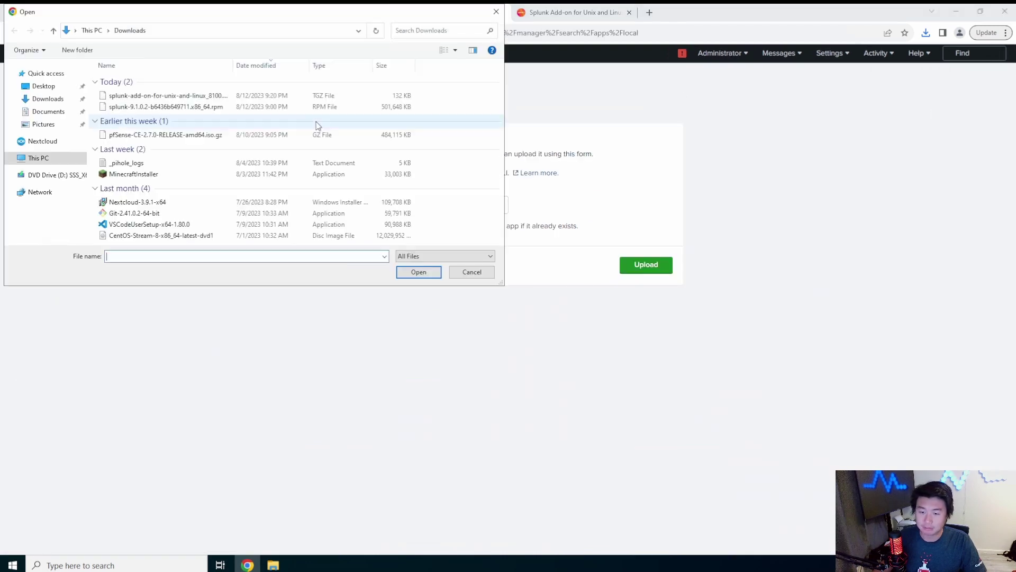
click(188, 97)
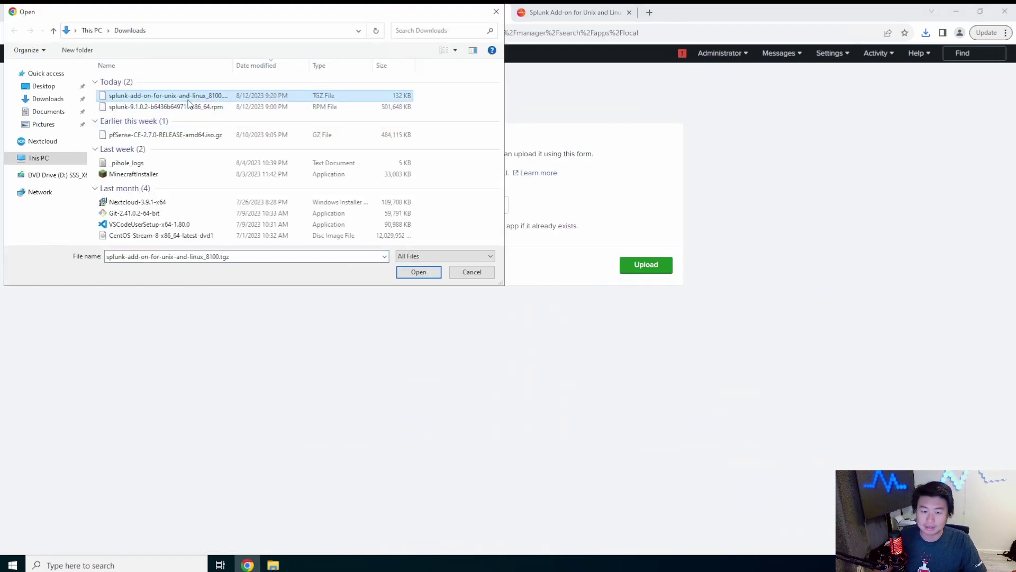
click(418, 272)
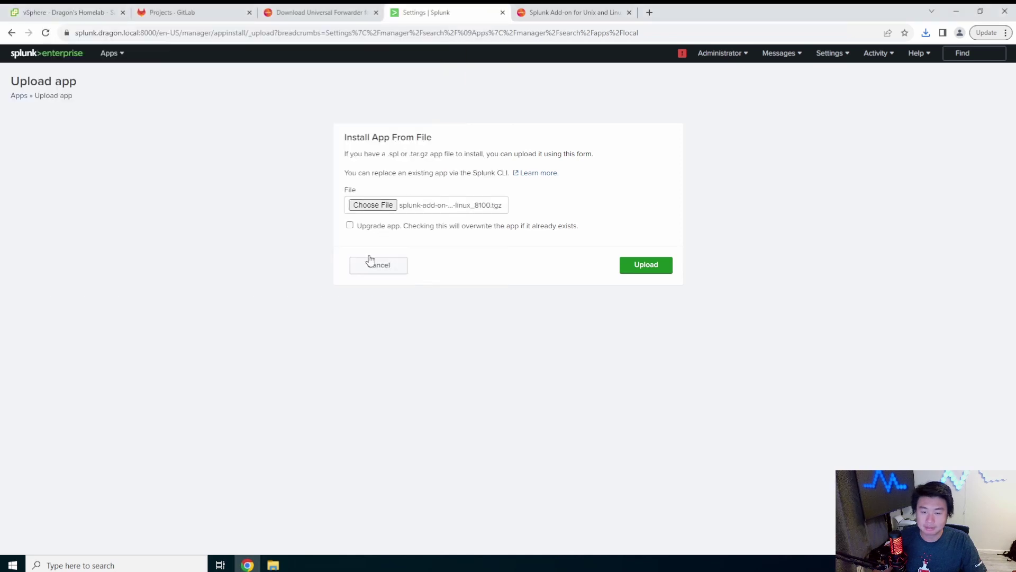
click(667, 268)
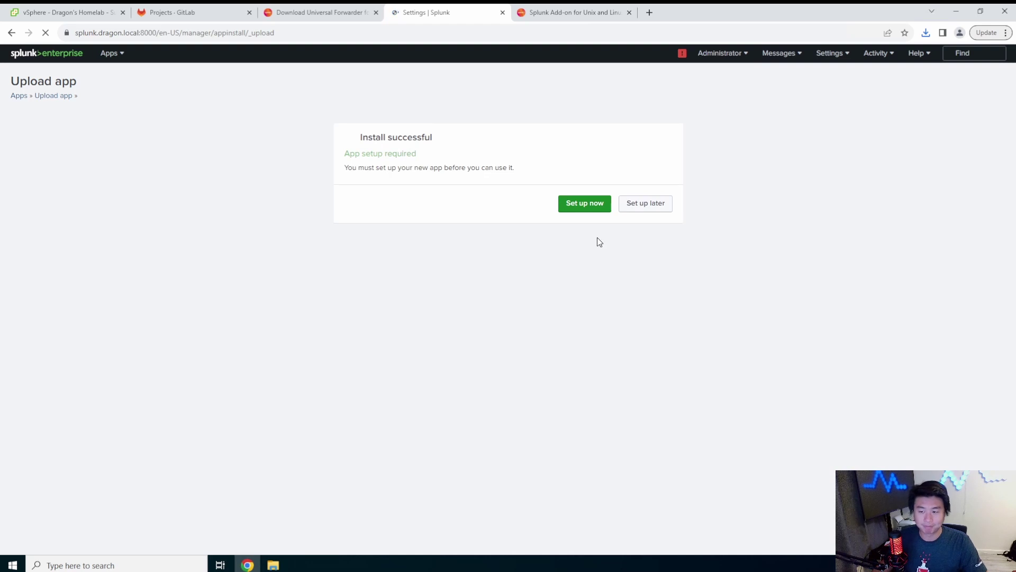
click(576, 207)
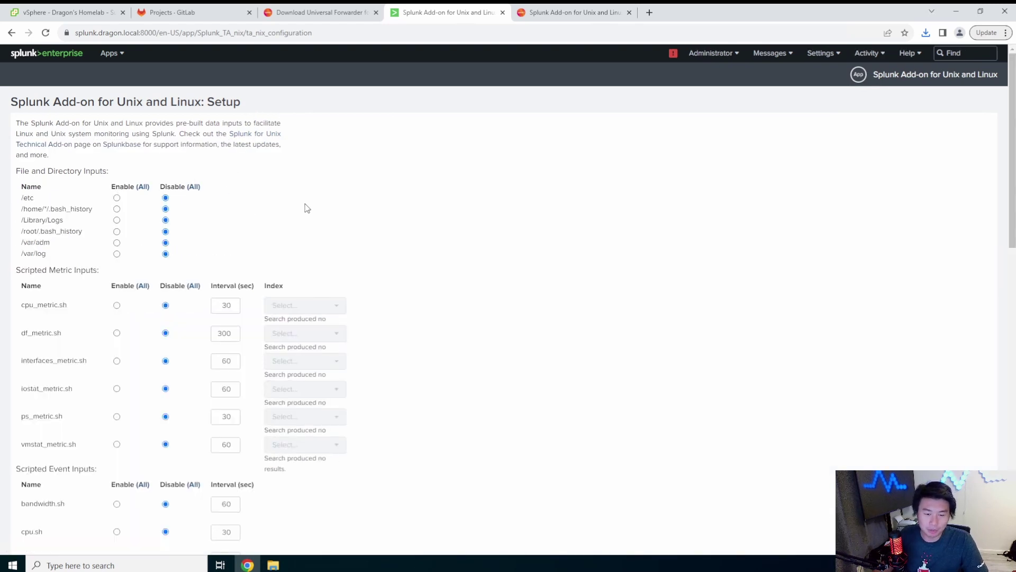
Step: Enable all file and directory inputs and all scripted event inputs in the add-on setup
click(142, 187)
scroll(371, 201, down, 2)
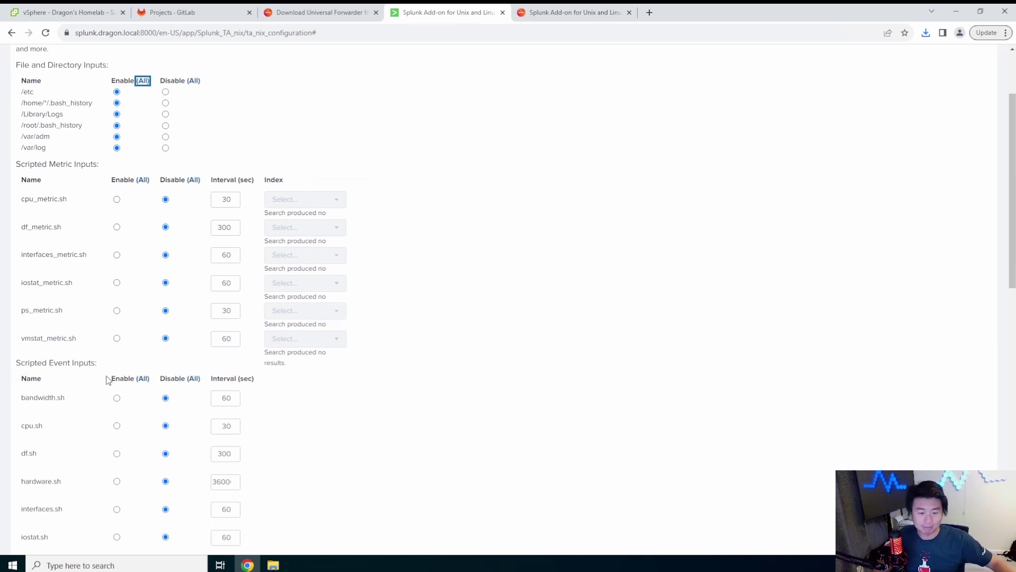
click(146, 382)
scroll(290, 316, down, 10)
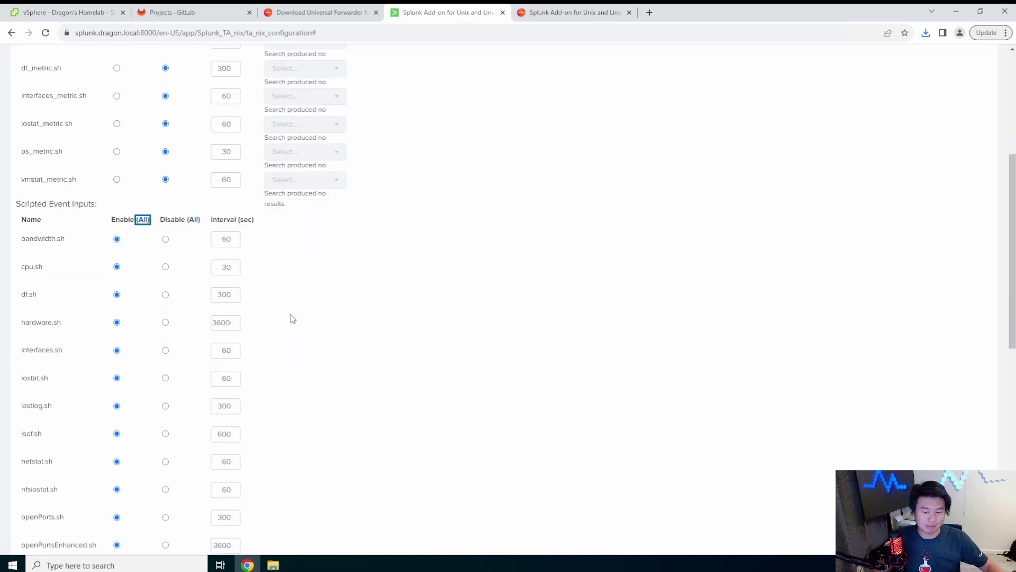
scroll(289, 314, down, 3)
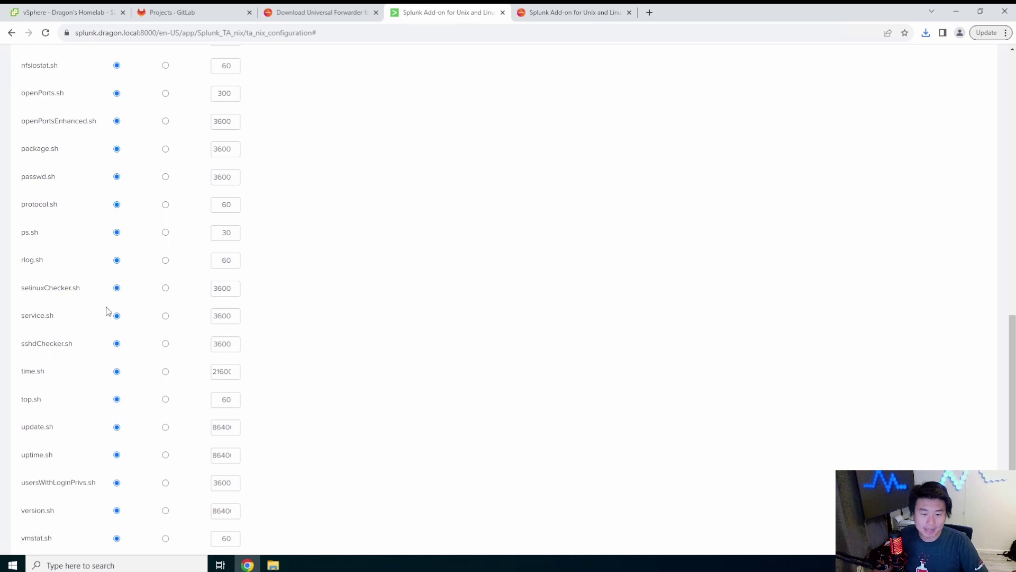
scroll(63, 158, up, 4)
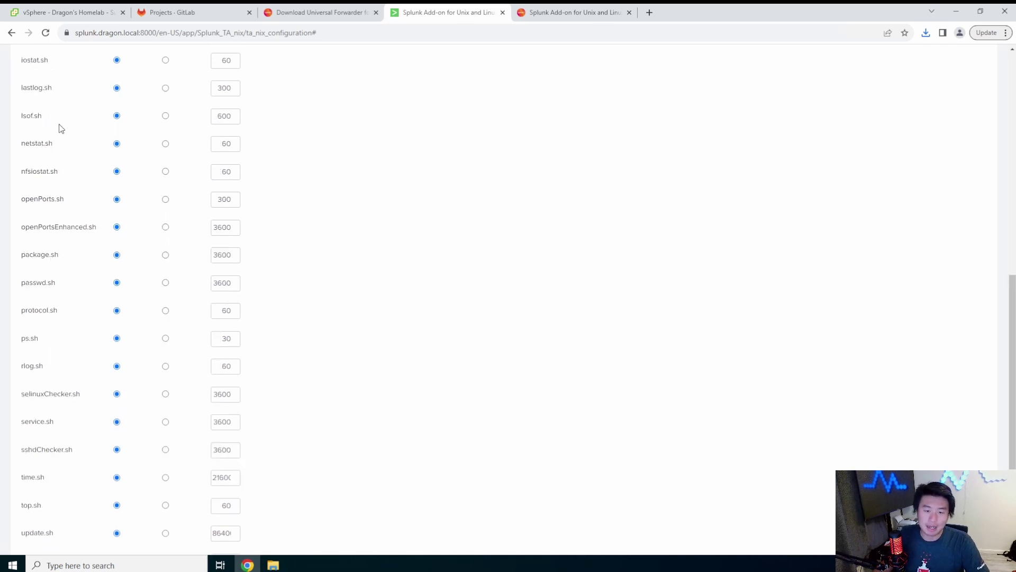
scroll(84, 135, up, 2)
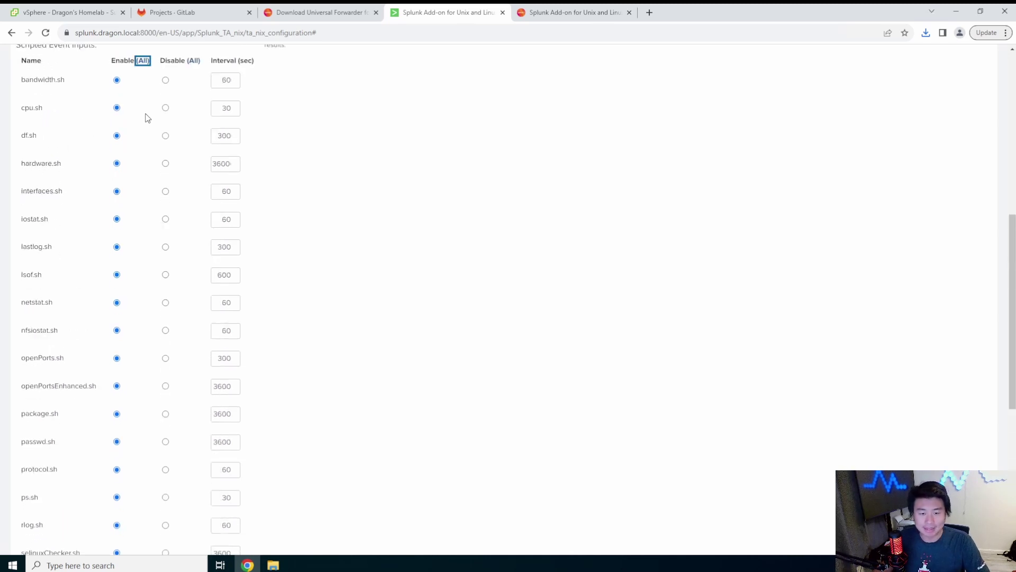
scroll(105, 238, down, 7)
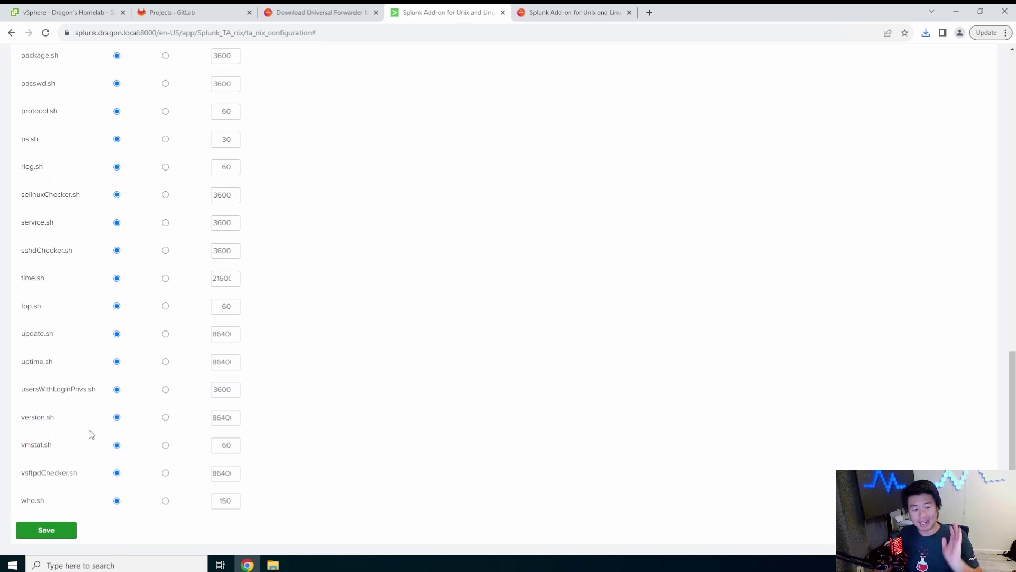
click(47, 529)
Step: Save the add-on setup with all inputs enabled and return to the Splunk Home page
scroll(212, 183, up, 7)
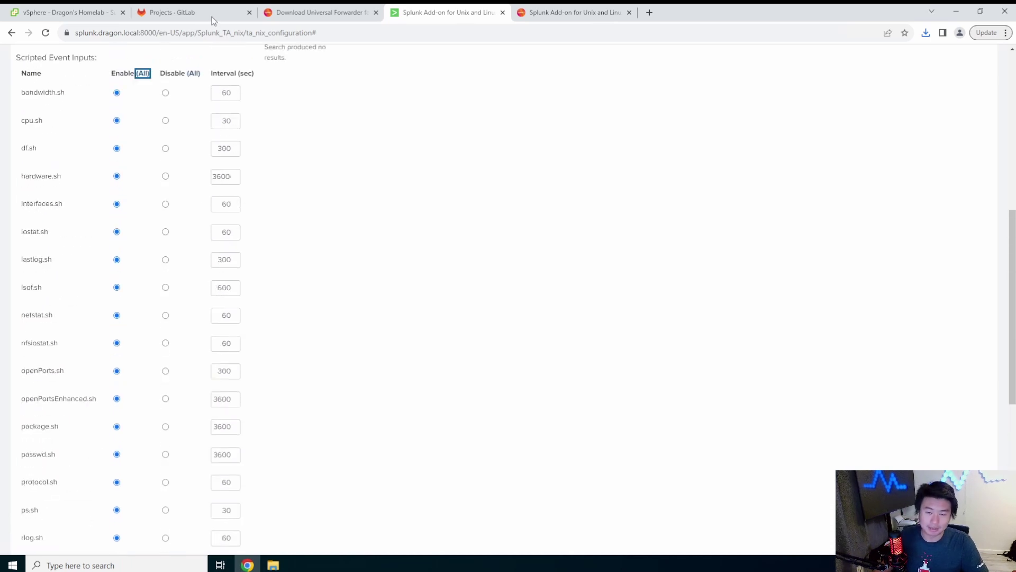
click(226, 94)
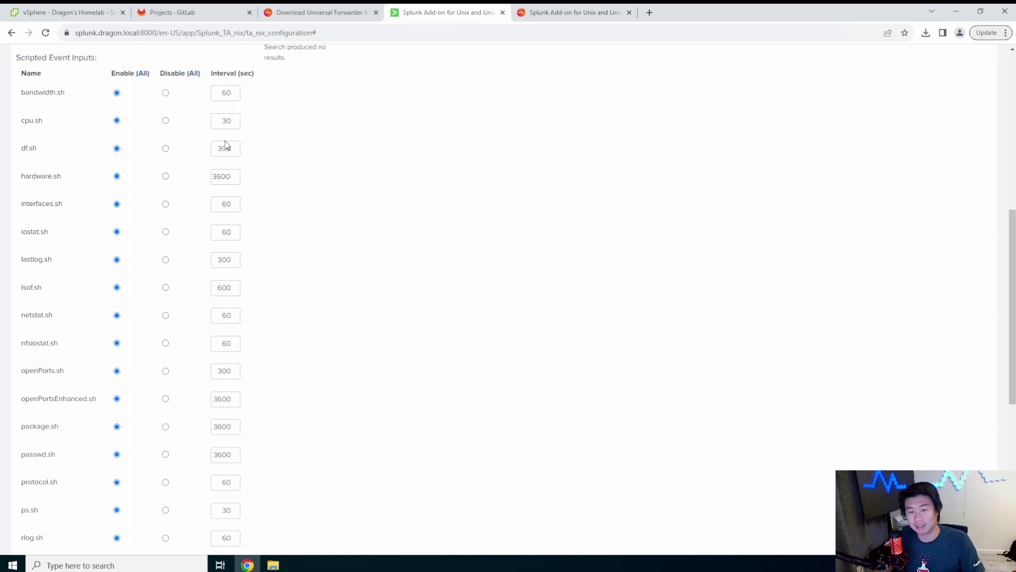
scroll(270, 291, down, 7)
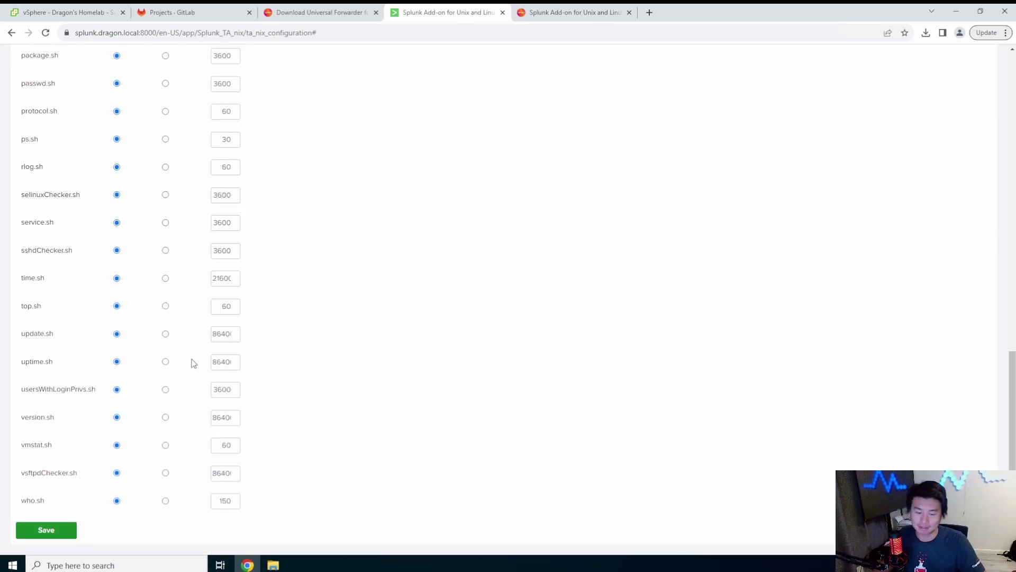
click(67, 529)
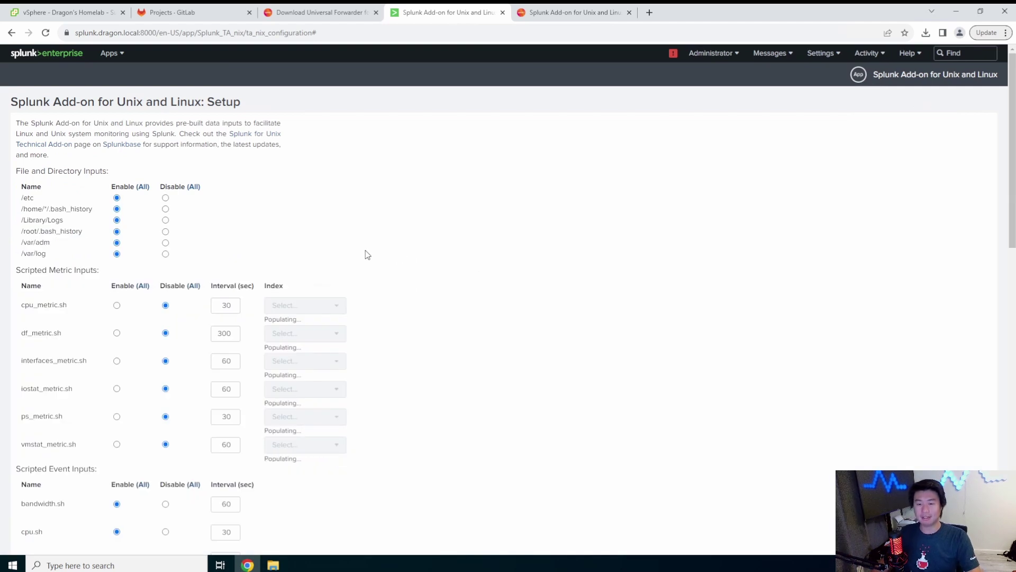
click(45, 58)
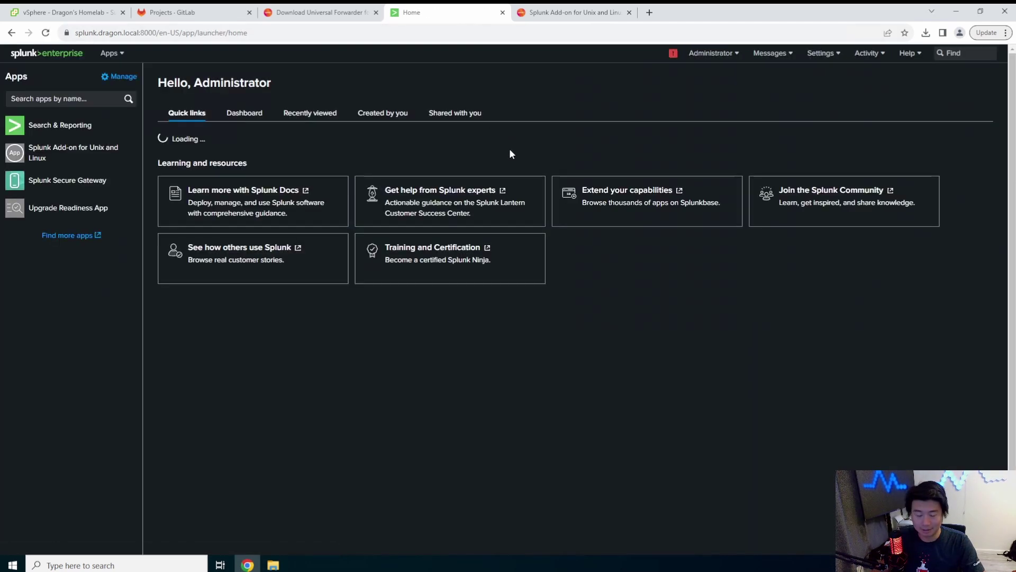
click(339, 14)
Step: Scroll the Universal Forwarder download page to the 64-bit Linux .deb, .rpm and .tgz packages
scroll(542, 218, up, 1)
mouse_move(768, 80)
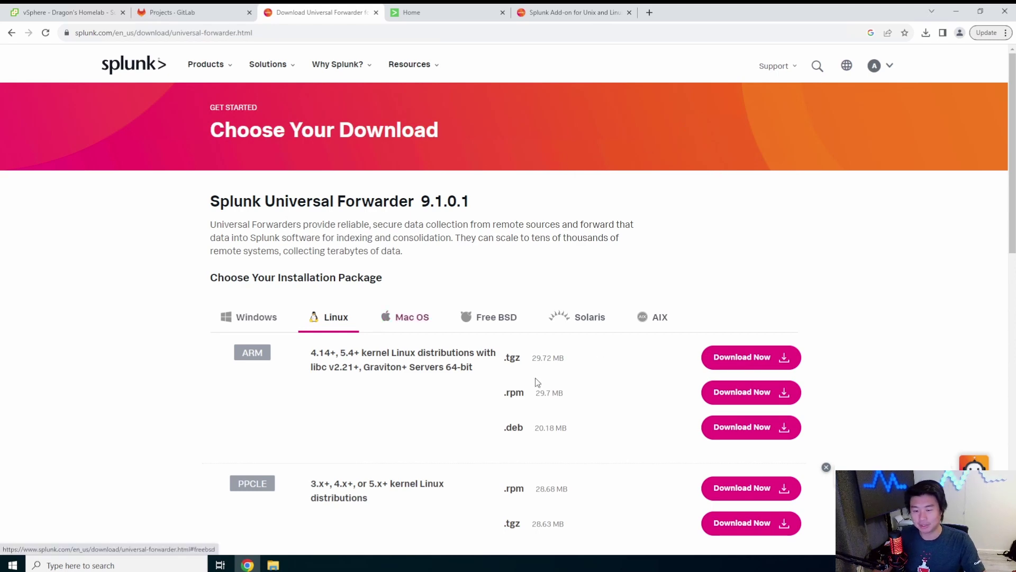
scroll(531, 363, down, 3)
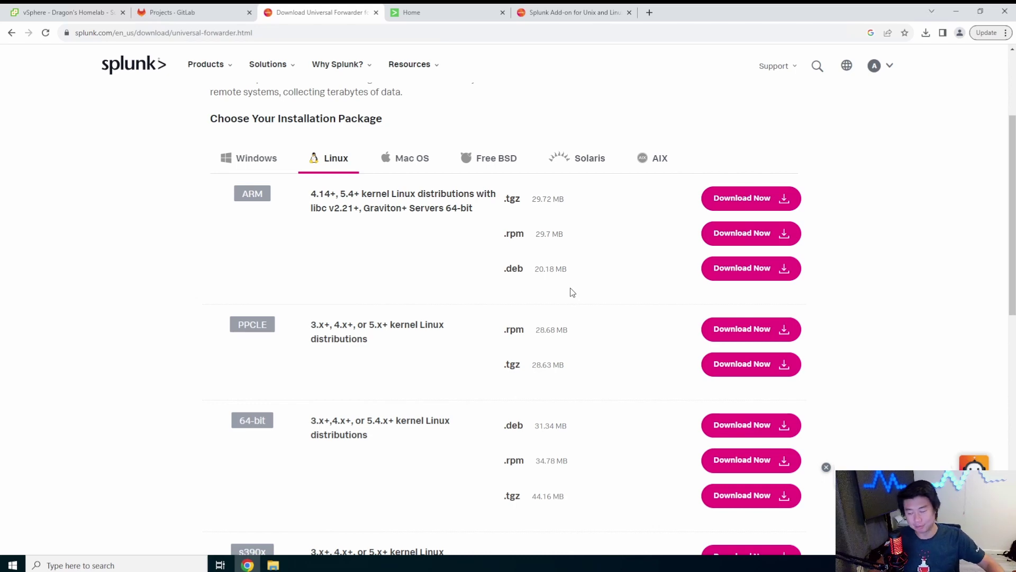
scroll(608, 312, down, 2)
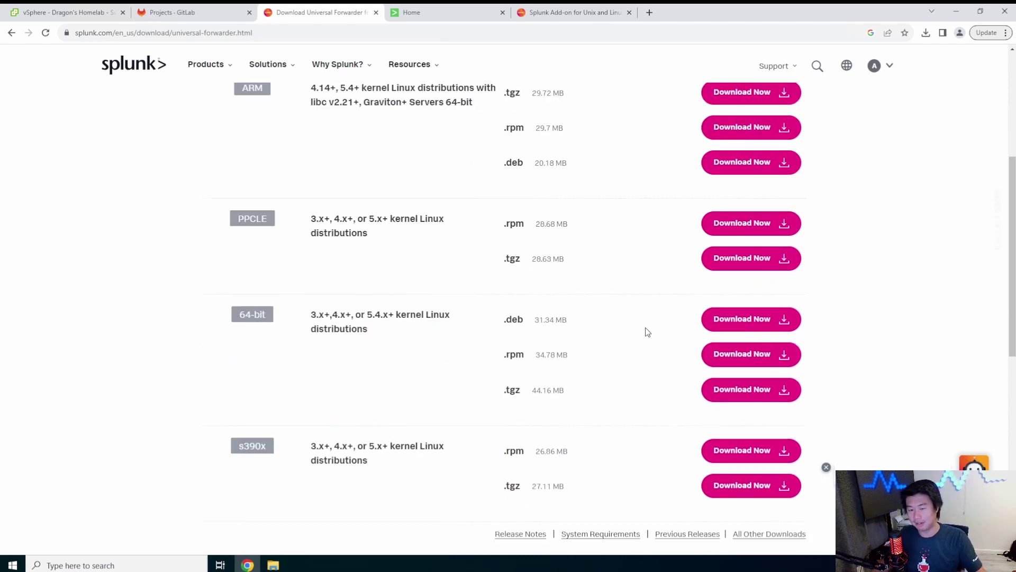
scroll(604, 313, down, 3)
scroll(606, 315, up, 3)
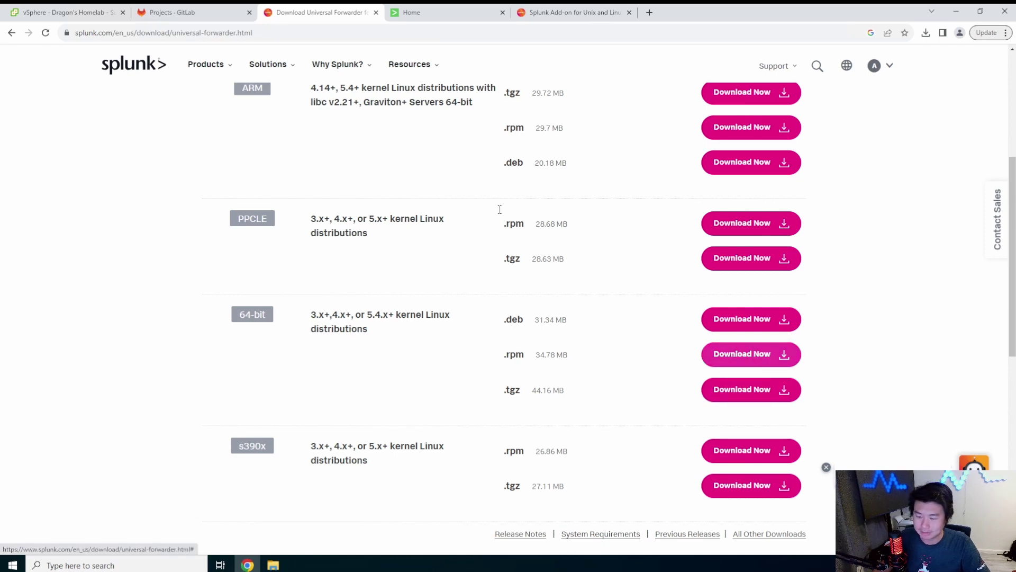
Step: Open an administrator Command Prompt and run ssh gitlab.dragon.local, accepting the changed host key
click(13, 564)
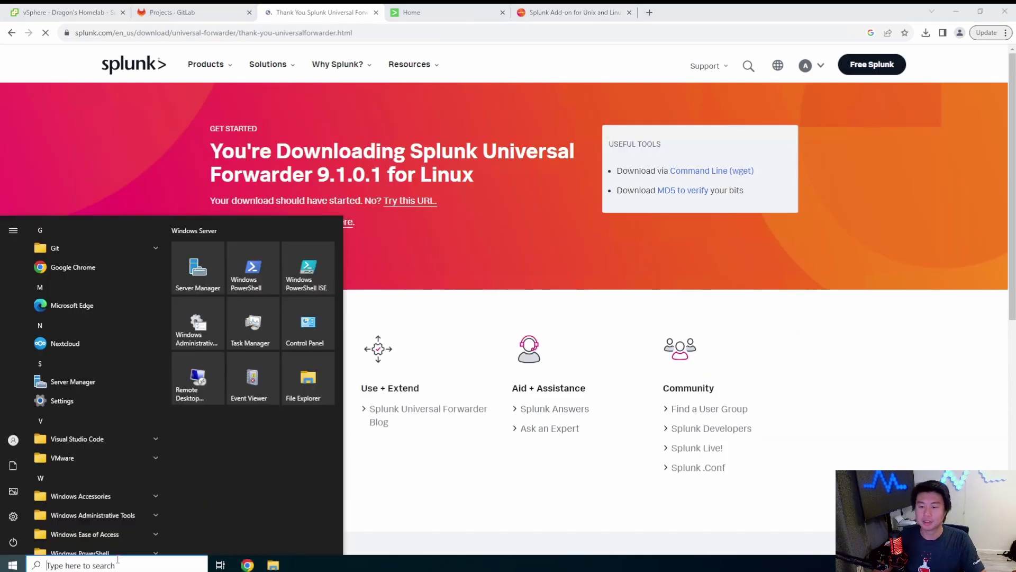
text(cmd)
key(Return)
text(ssh gitlab.dra)
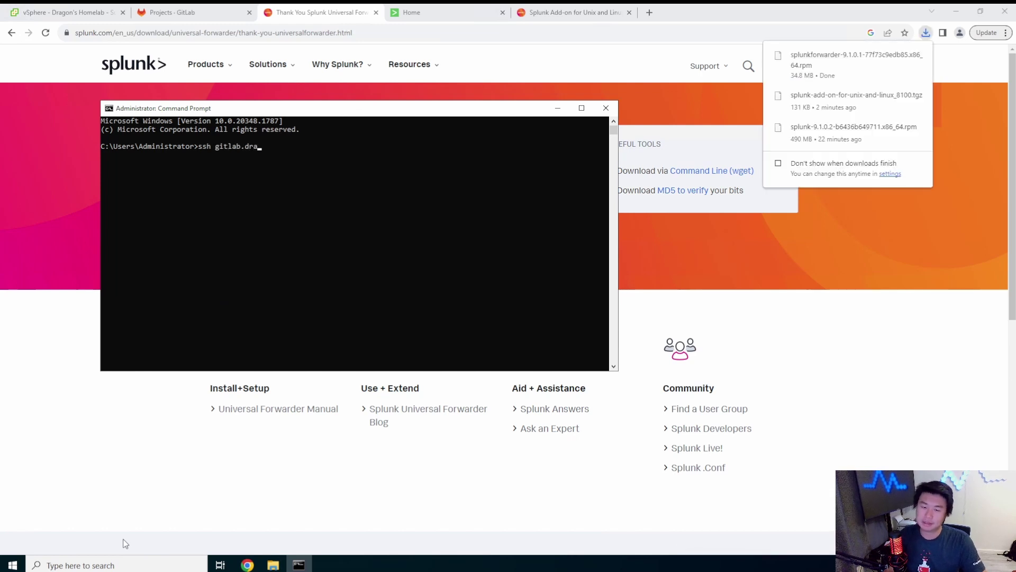
text(gon.local)
key(Return)
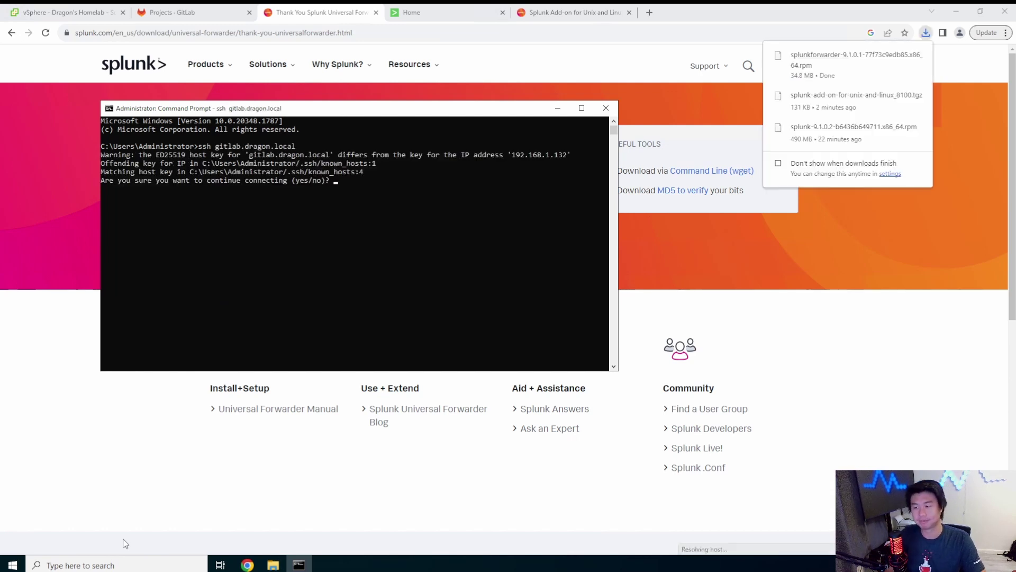
text(yes)
key(Return)
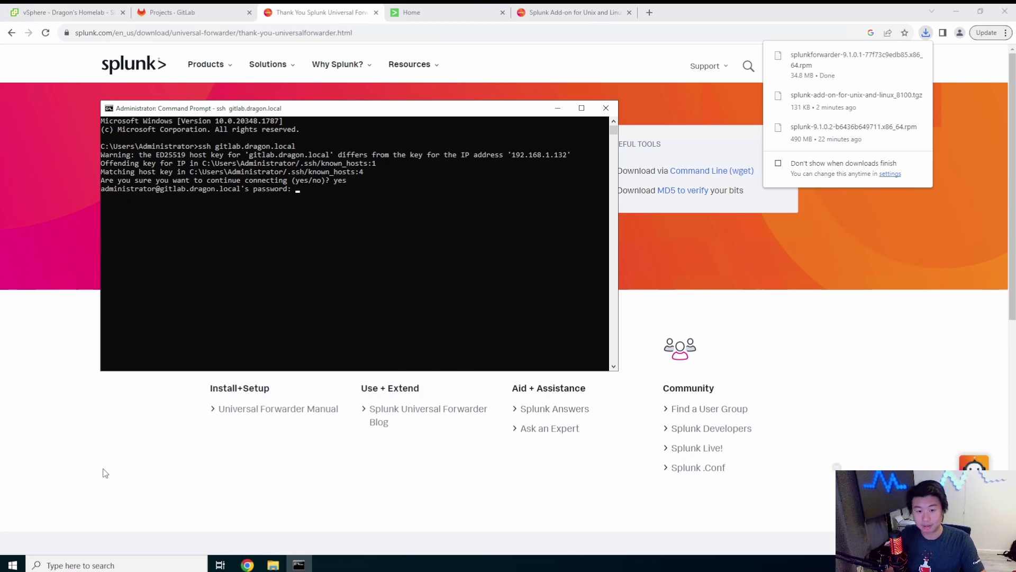
key(ctrl+c)
key(Up)
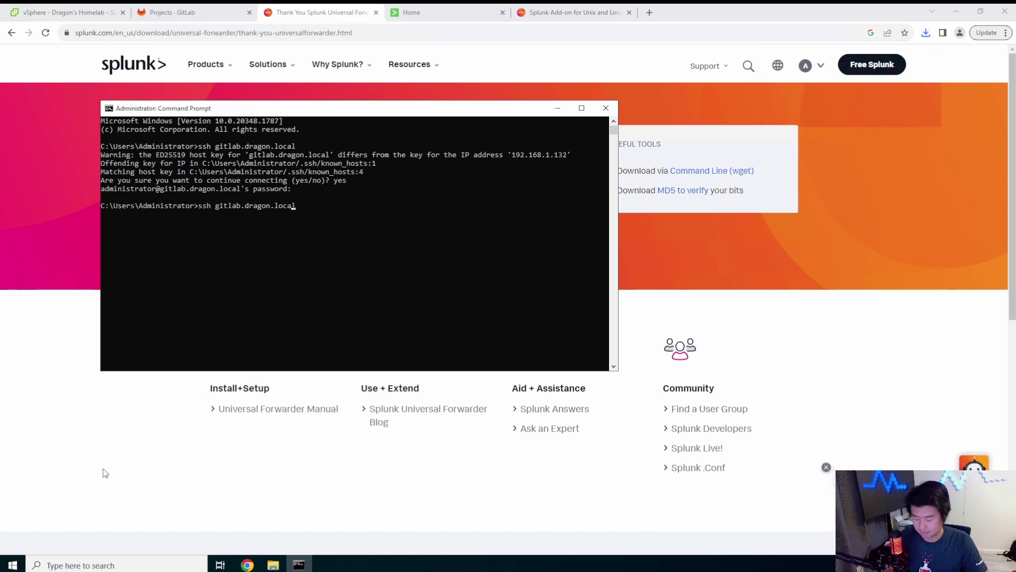
key(Right)
key(Right)
text(root@)
key(Return)
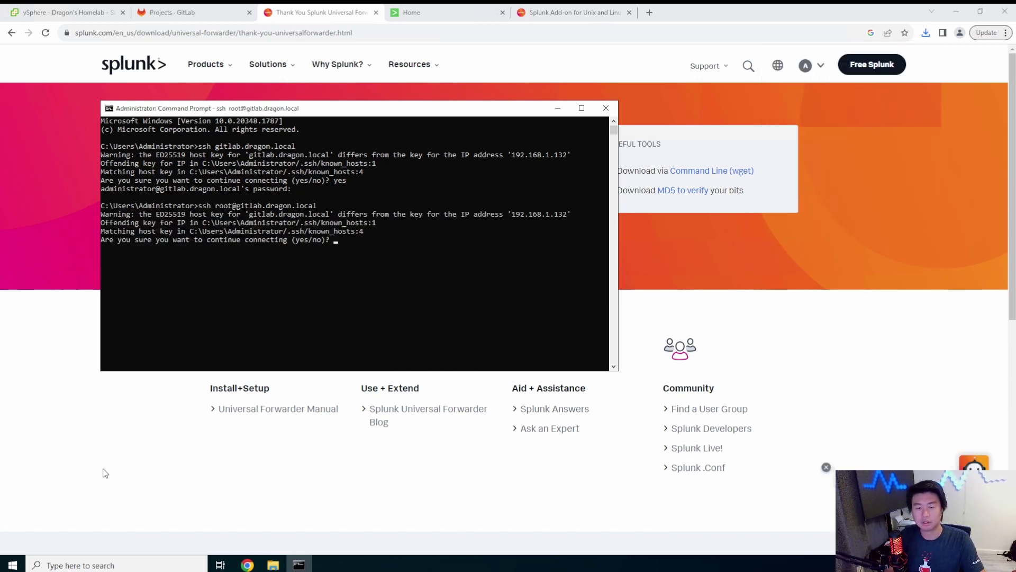
text(yes)
key(Return)
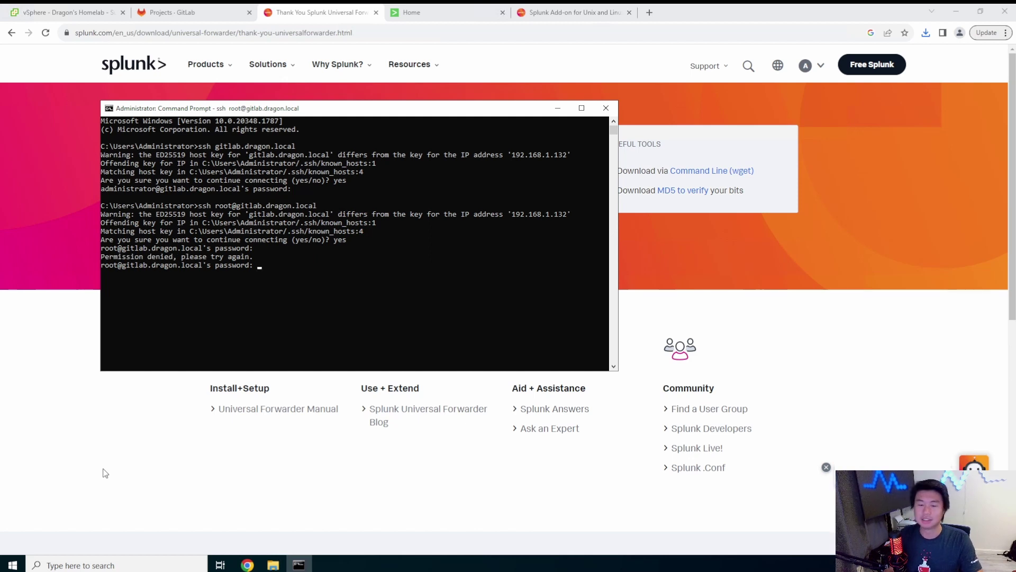
key(Return)
Step: Install wget with yum and download the forwarder .rpm using the wget command copied from the Splunk site
key(ctrl+l)
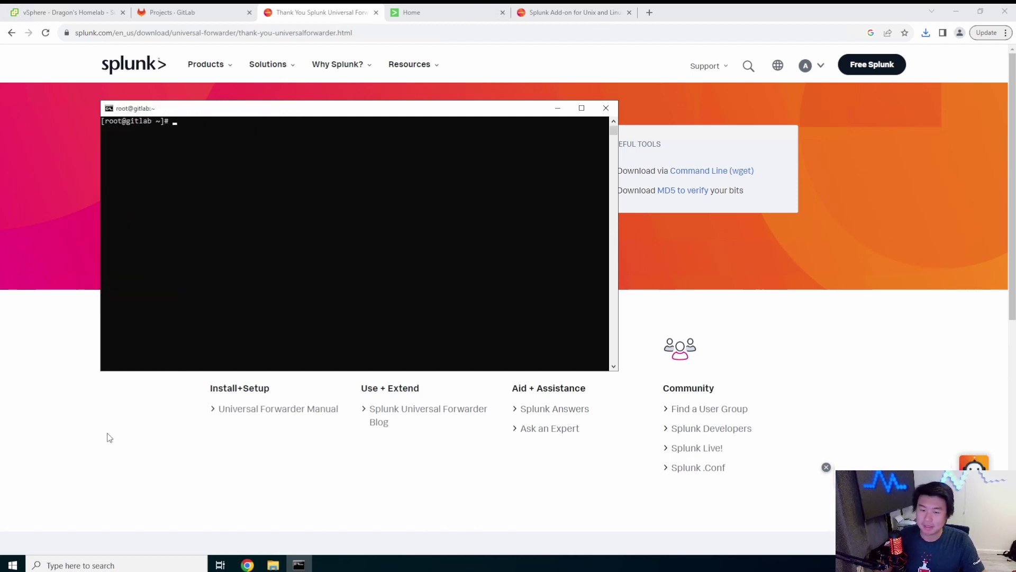
text(yum -y ins)
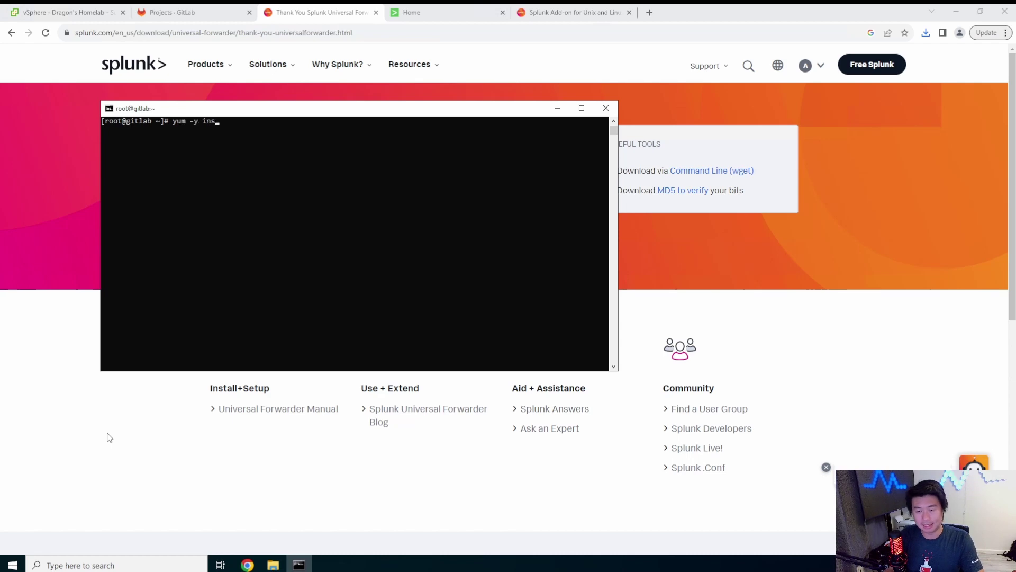
text(tall wget)
key(Return)
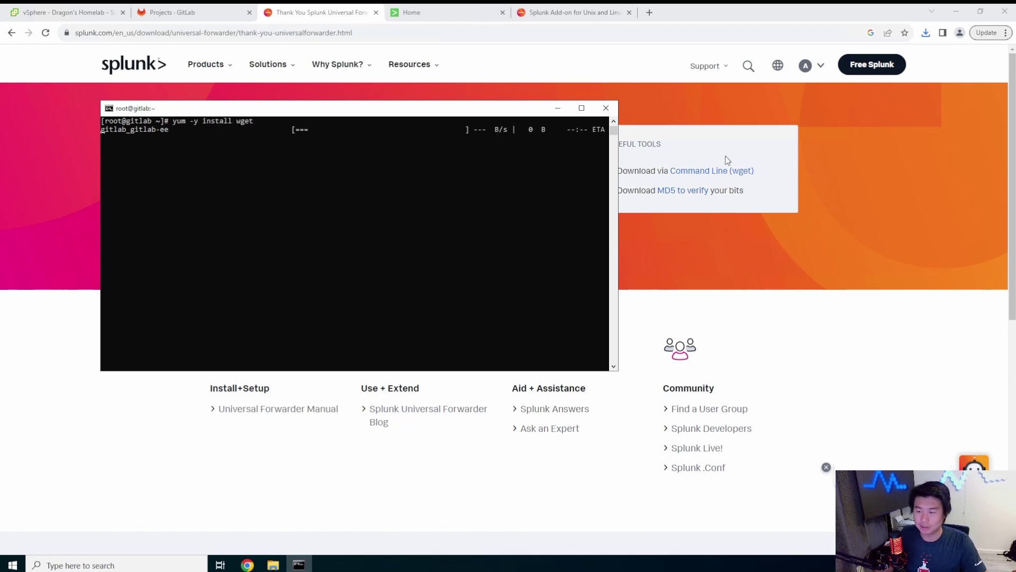
click(736, 173)
click(736, 173)
click(651, 199)
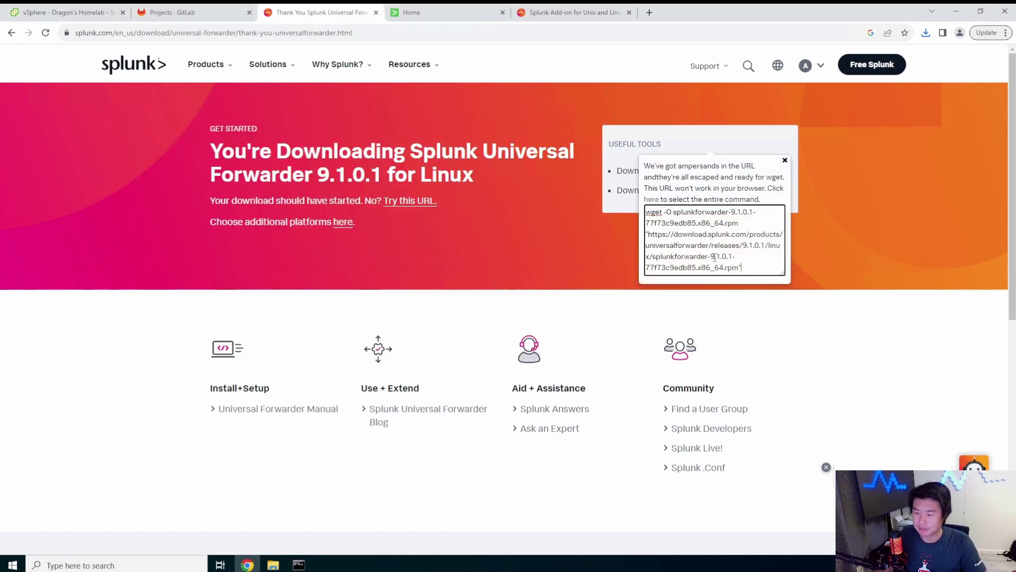
right_click(653, 210)
click(687, 252)
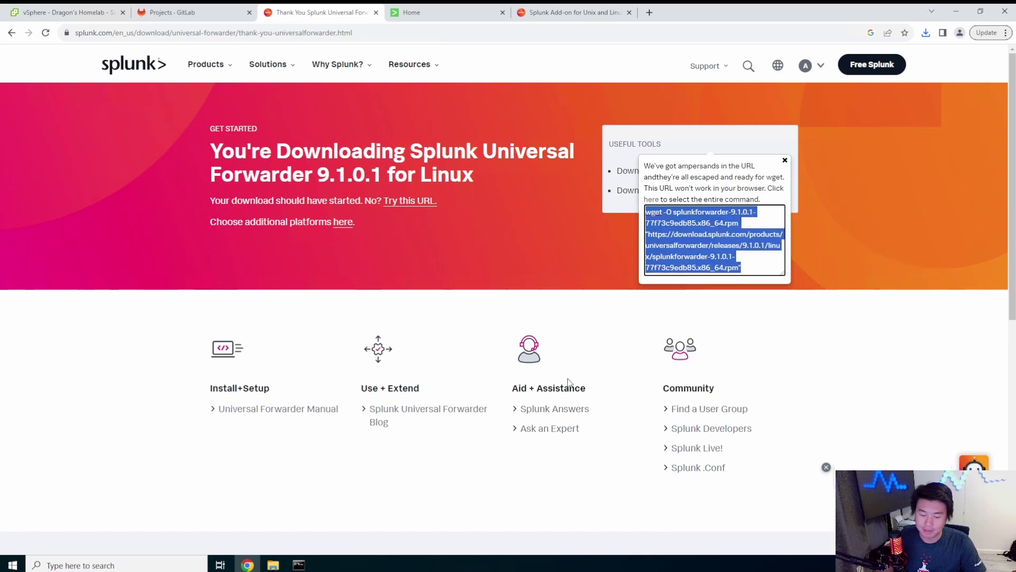
click(300, 564)
right_click(295, 259)
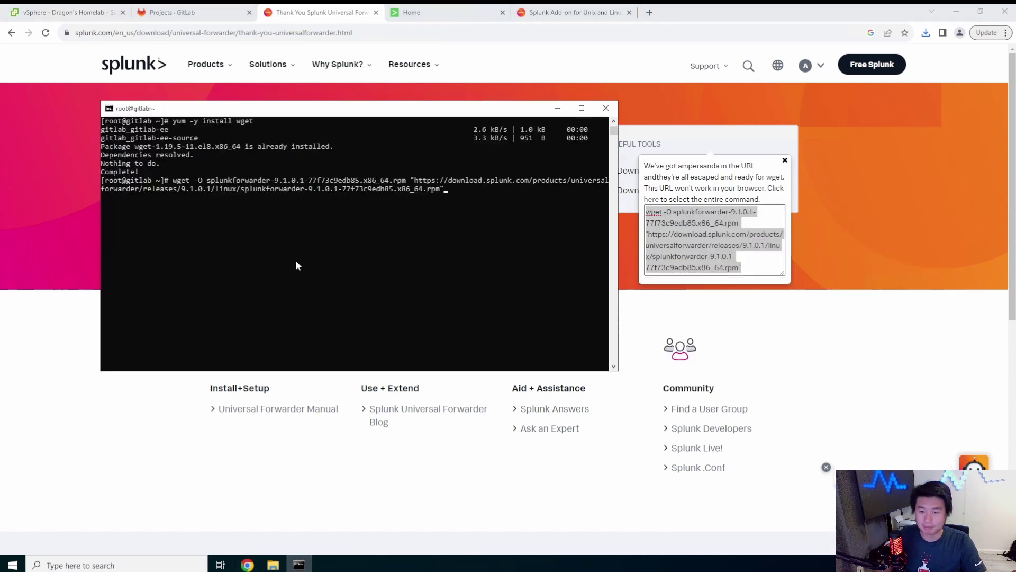
key(Return)
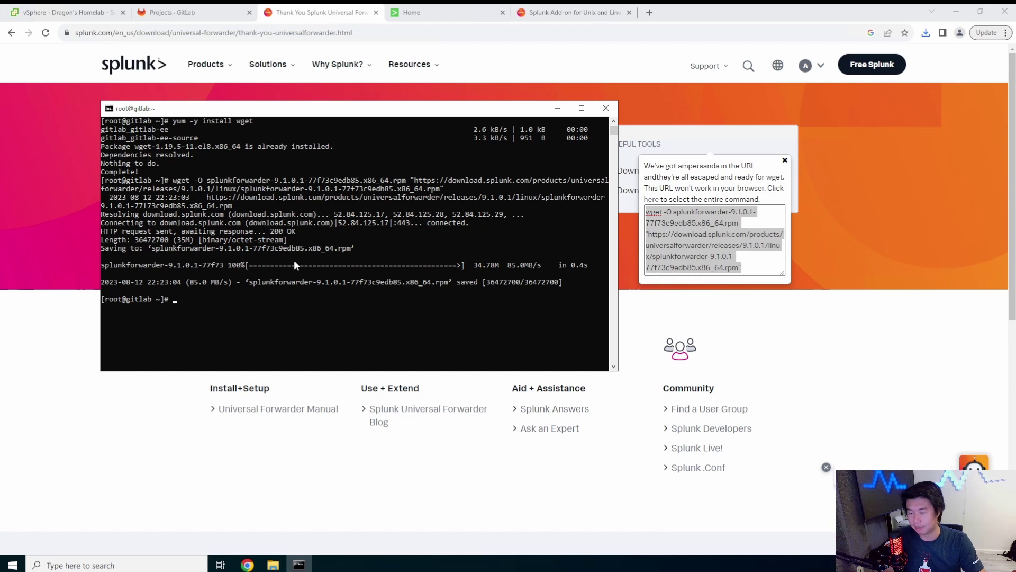
Step: List the files with ll and install the splunkforwarder-9.1.0.1 .rpm using rpm -i
key(ctrl+l)
text(ll)
key(Return)
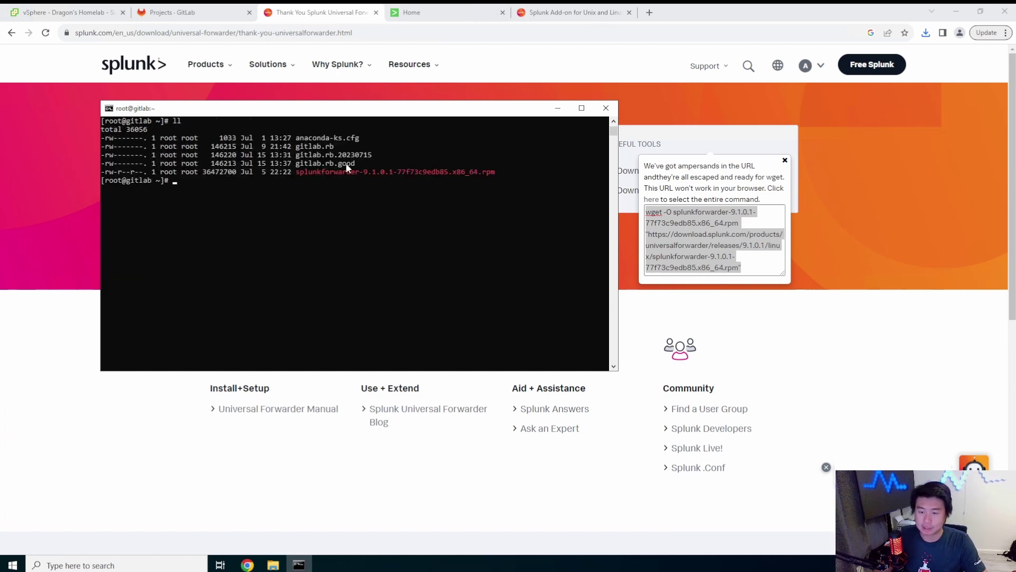
text(rpm -i )
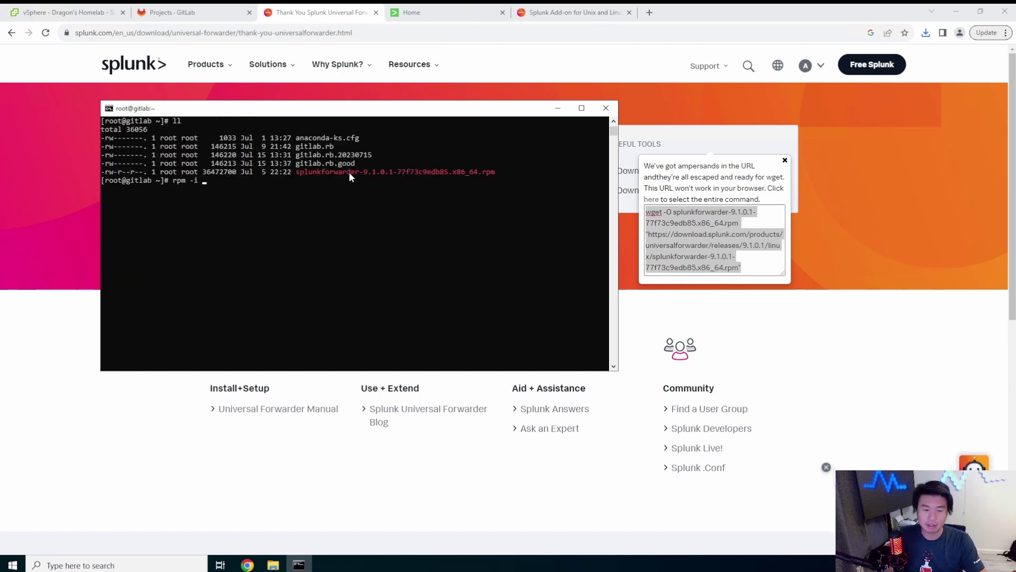
text(splu)
key(Tab)
key(Return)
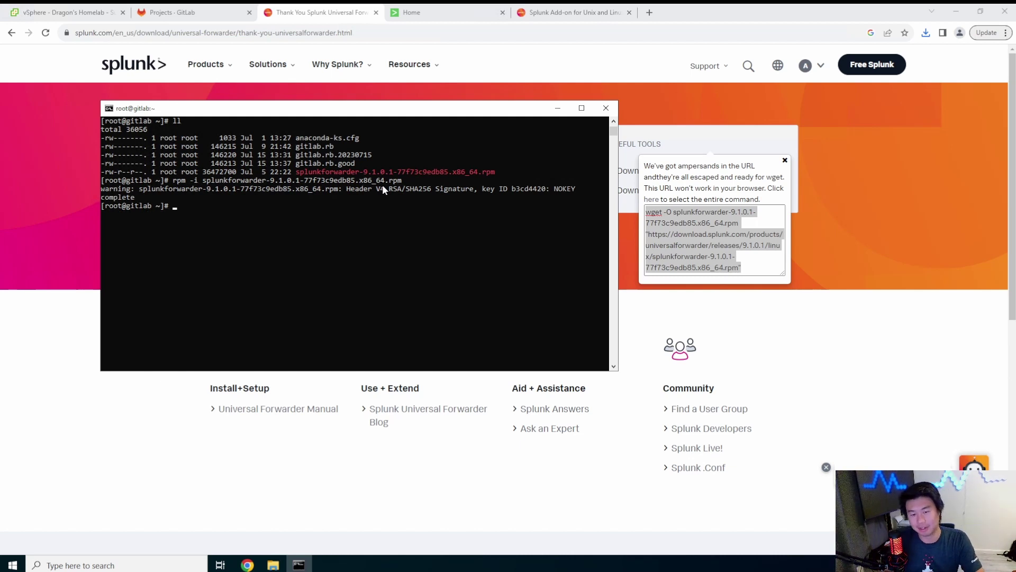
text(su - )
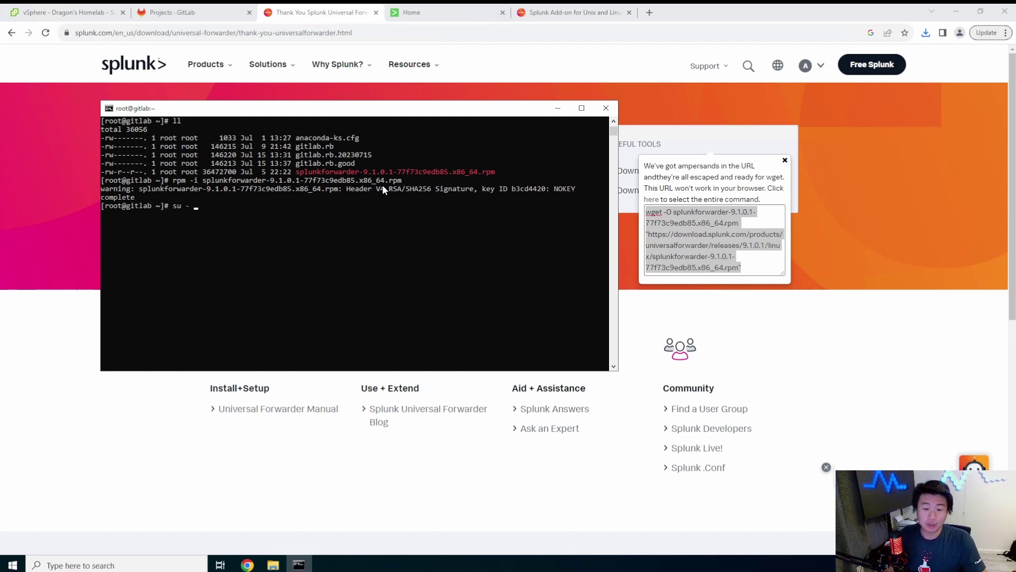
text(splunkfwd)
Step: As splunkfwd, run splunk start --accept-license and create the administrator username and password
key(Return)
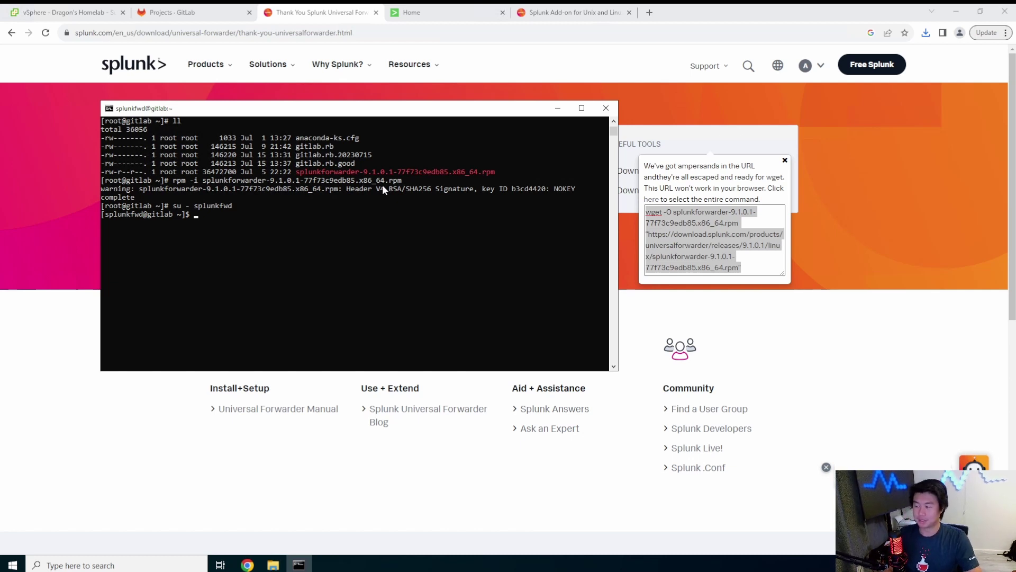
text(sp)
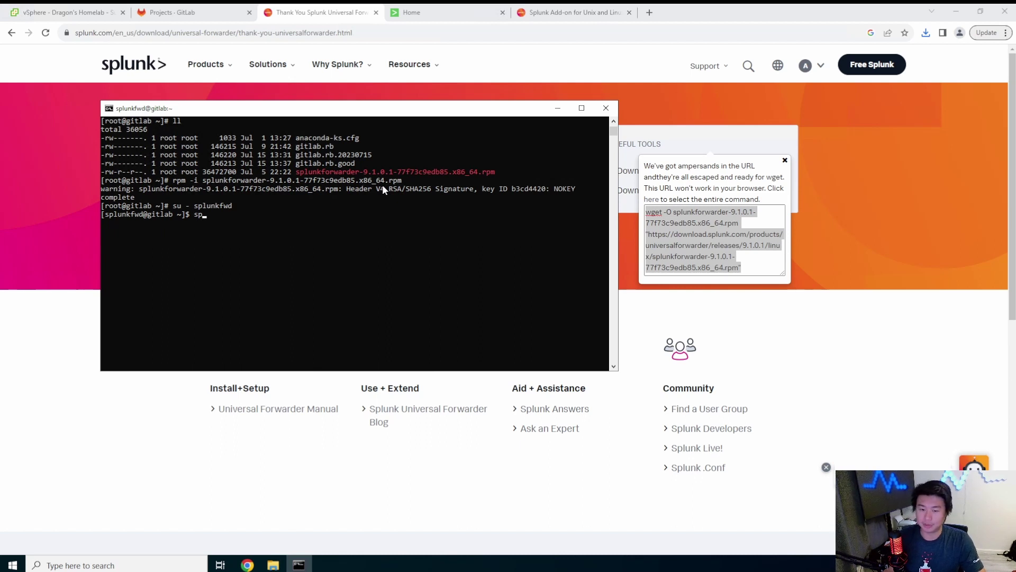
text(lunk start --ac)
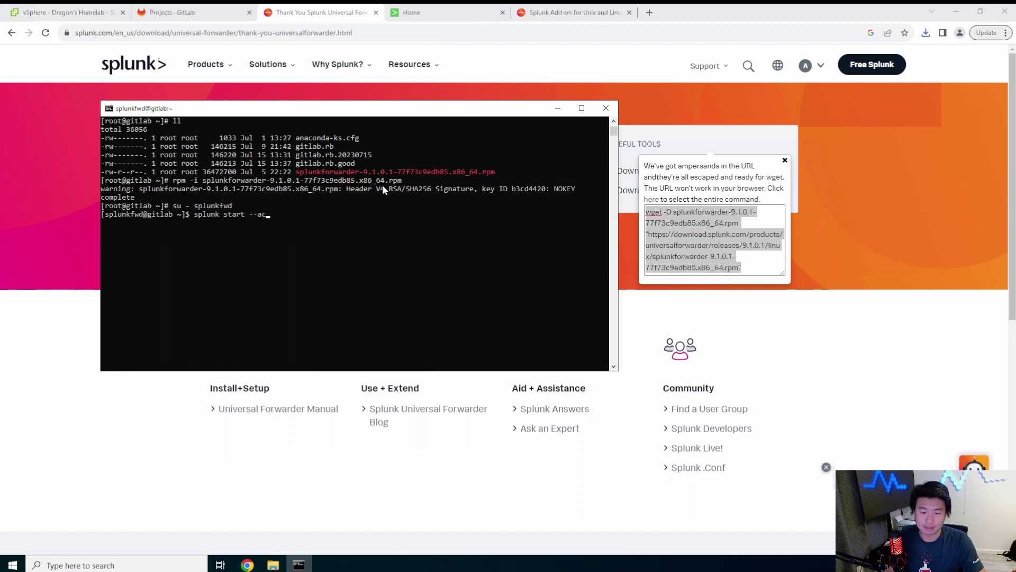
text(cept-license)
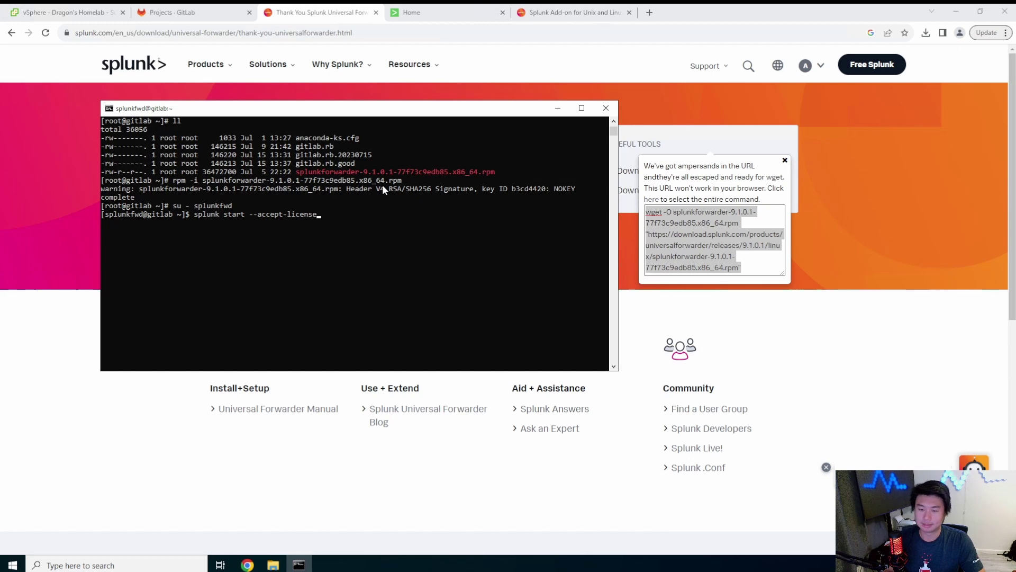
key(Return)
text(administrator username: admin)
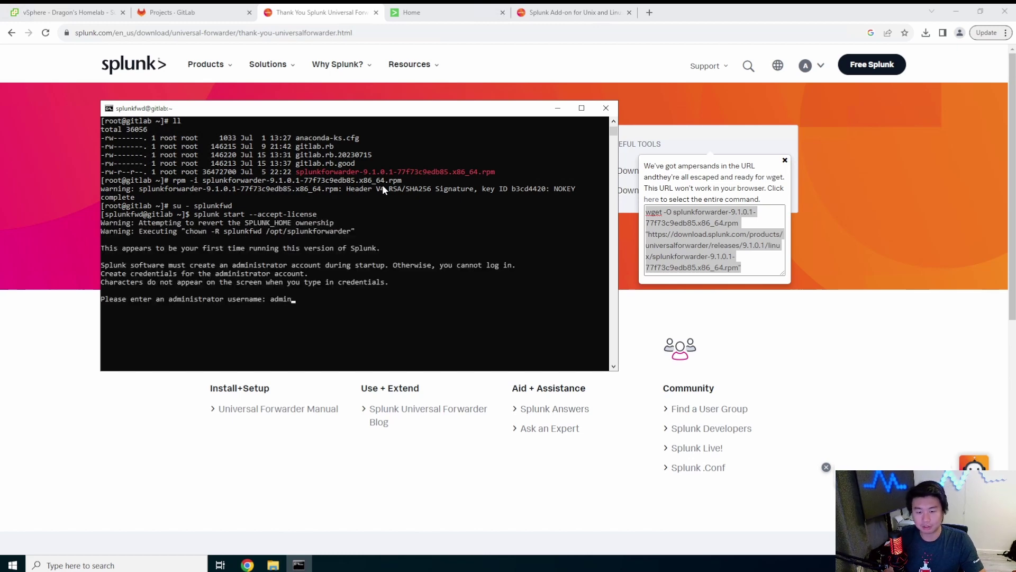
key(Return)
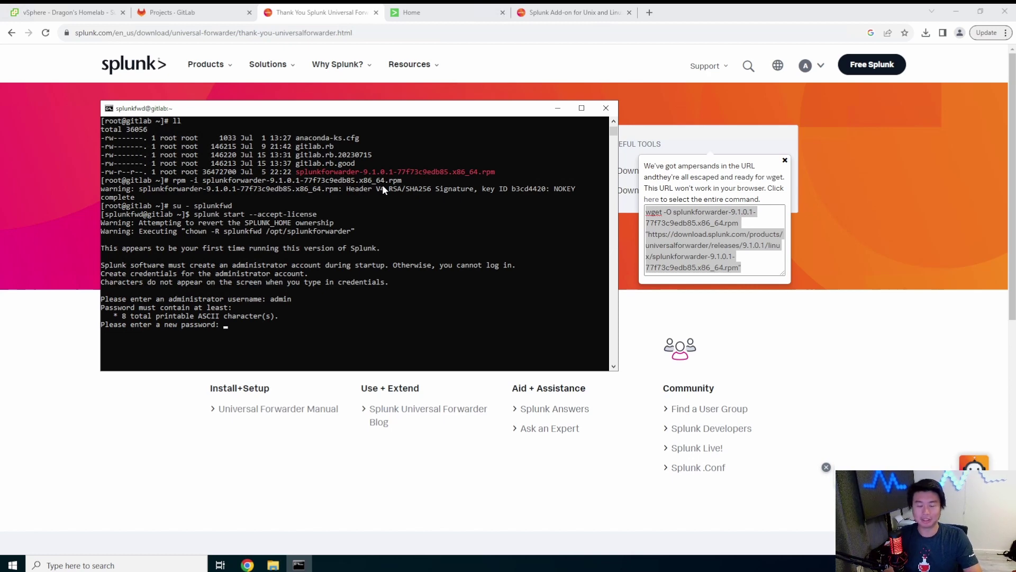
key(Return)
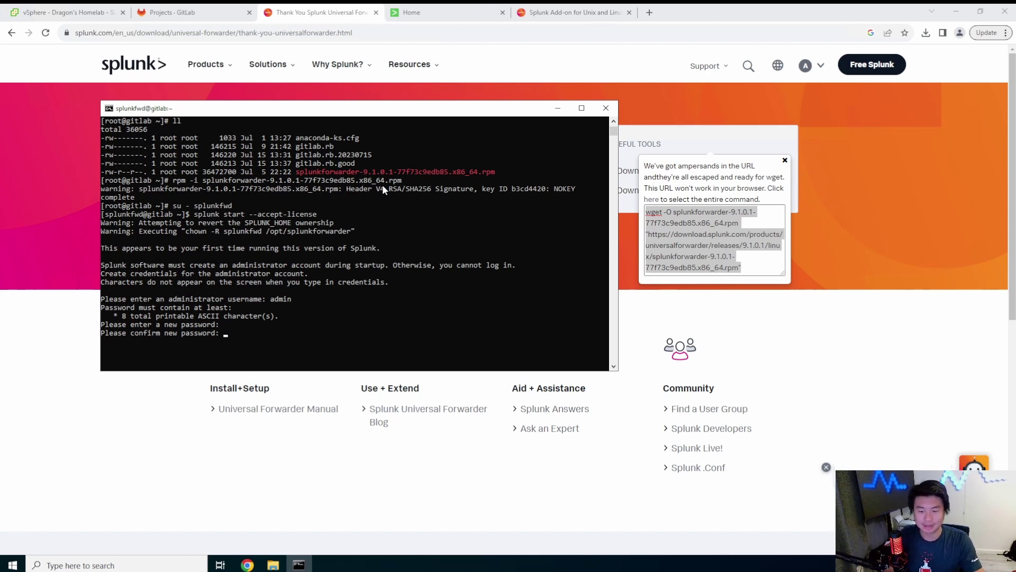
key(Return)
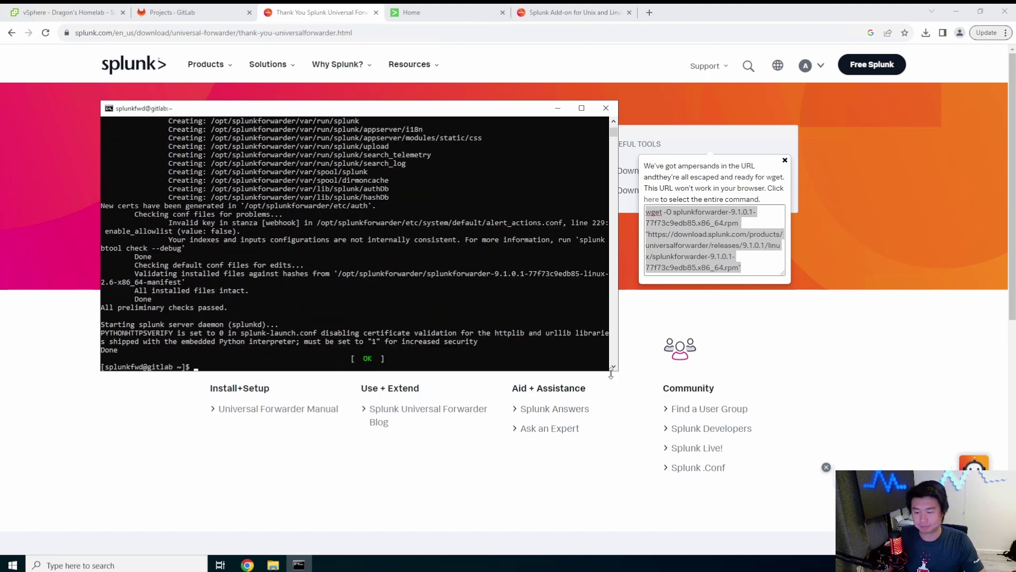
drag(617, 370, 788, 474)
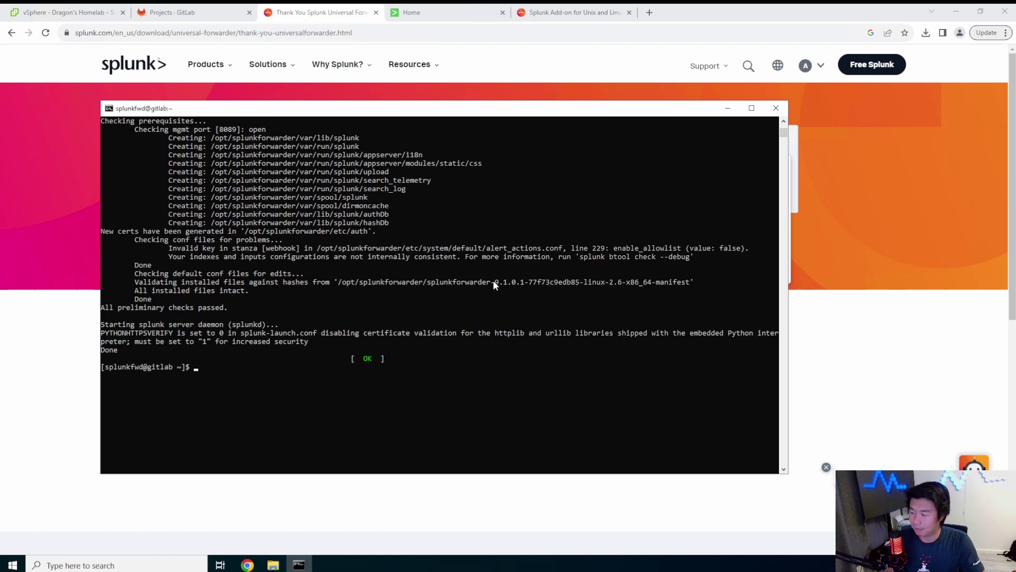
Step: Run splunk add forward-server splunk.dragon.local:9997 and authenticate with the Splunk admin credentials
text(splu)
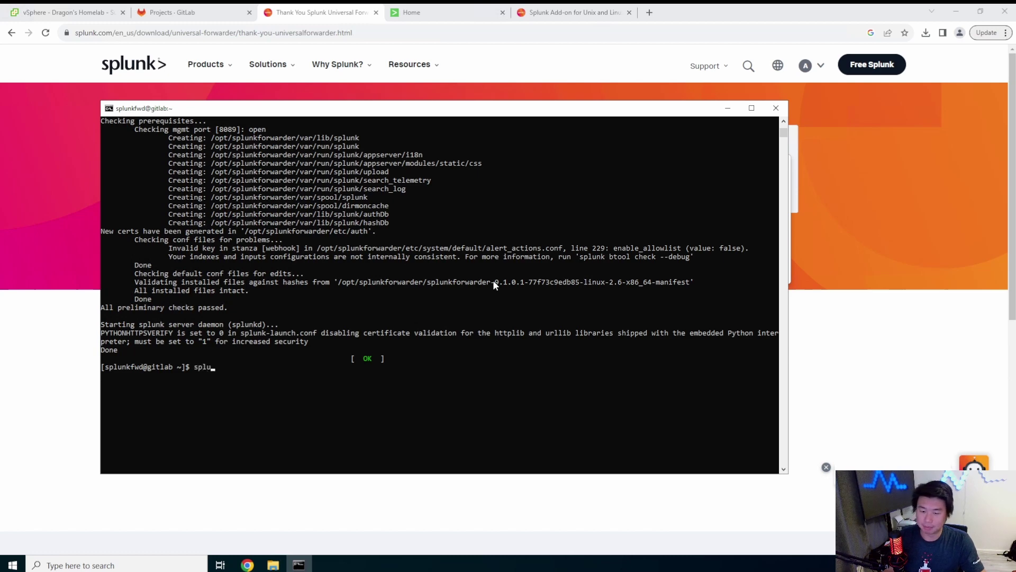
text(nk add forward-)
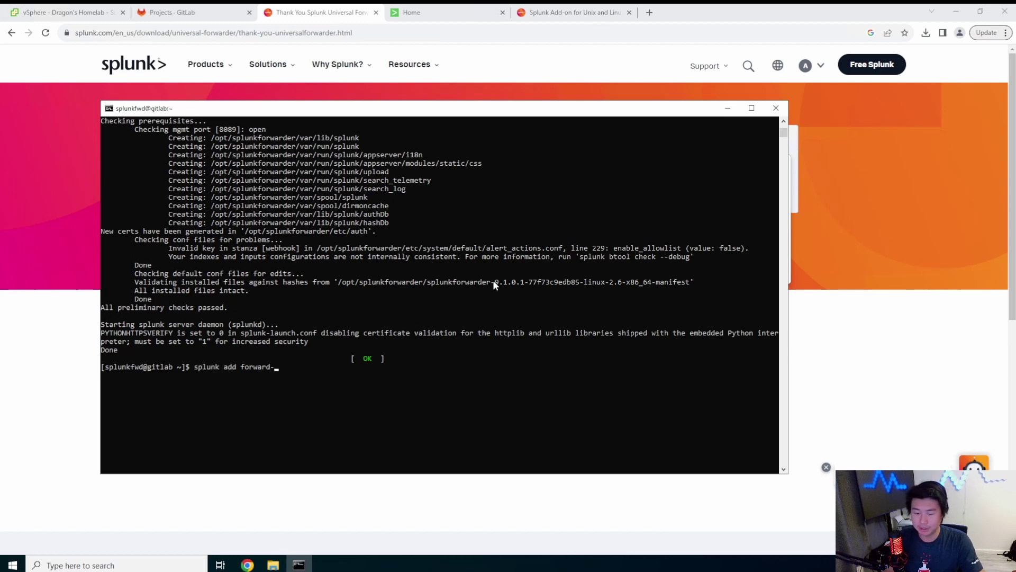
text(server splu)
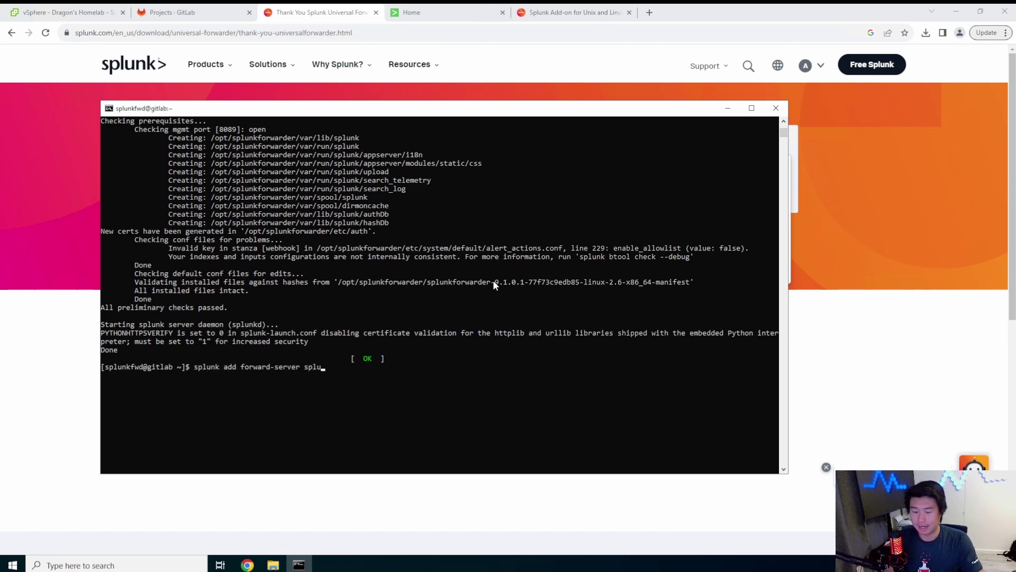
text(nk.dragon.local)
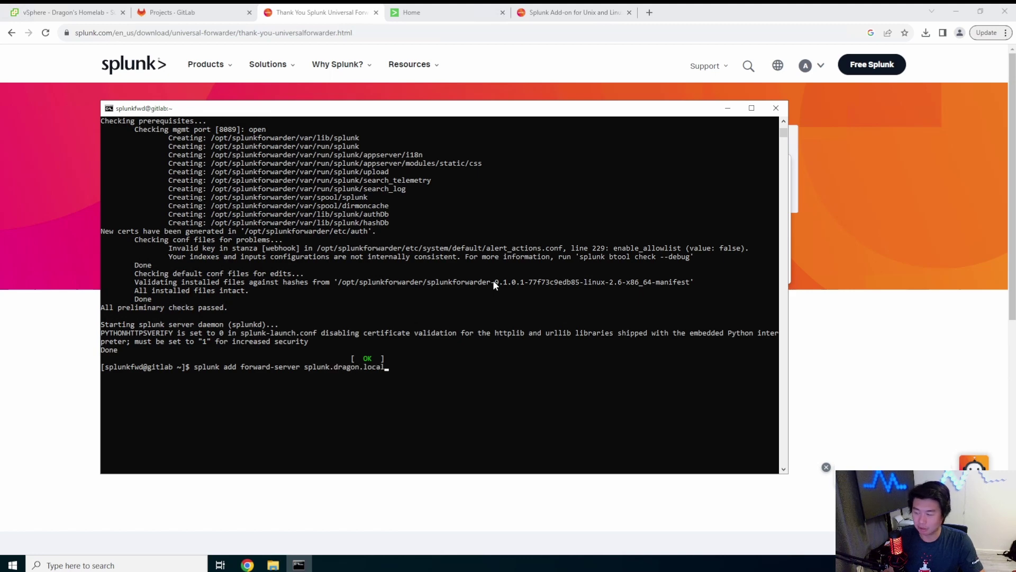
text(:9997)
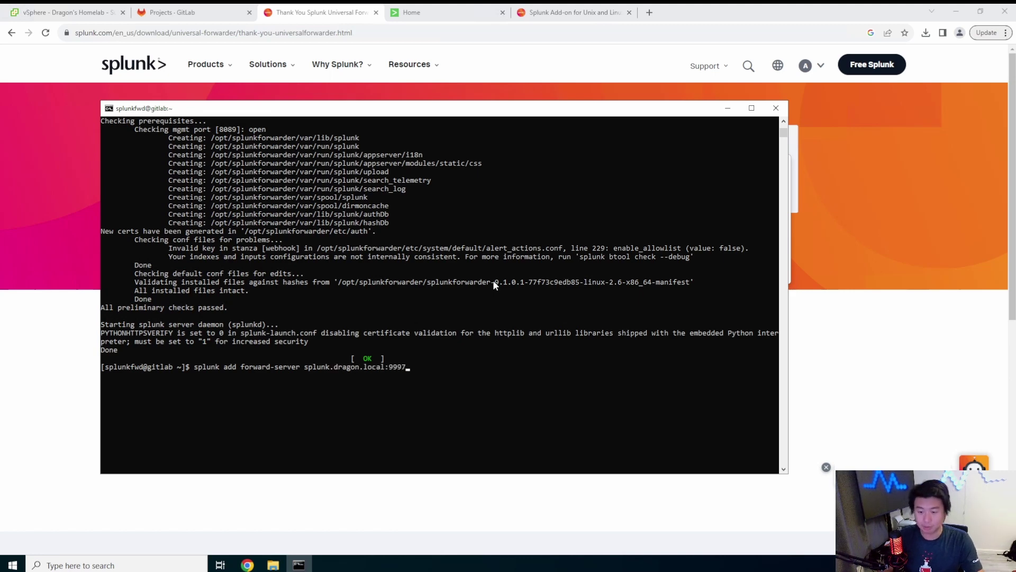
key(Return)
text(admin)
key(Return)
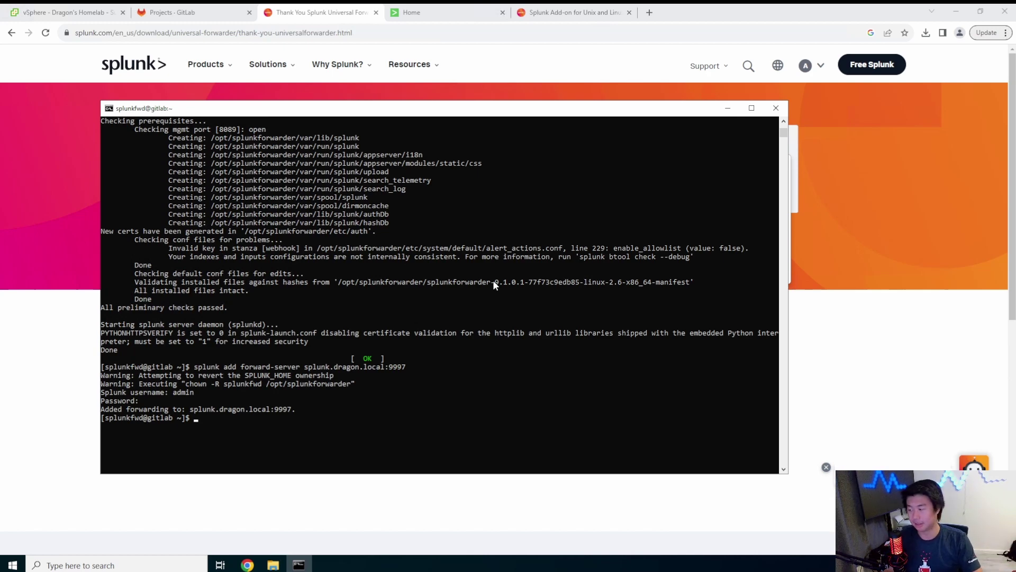
Step: Set the forwarder's deploy-poll server to splunk.dragon.local:8089 and clear the terminal screen
key(Up)
key(Down)
text(splunk set deploy-poll)
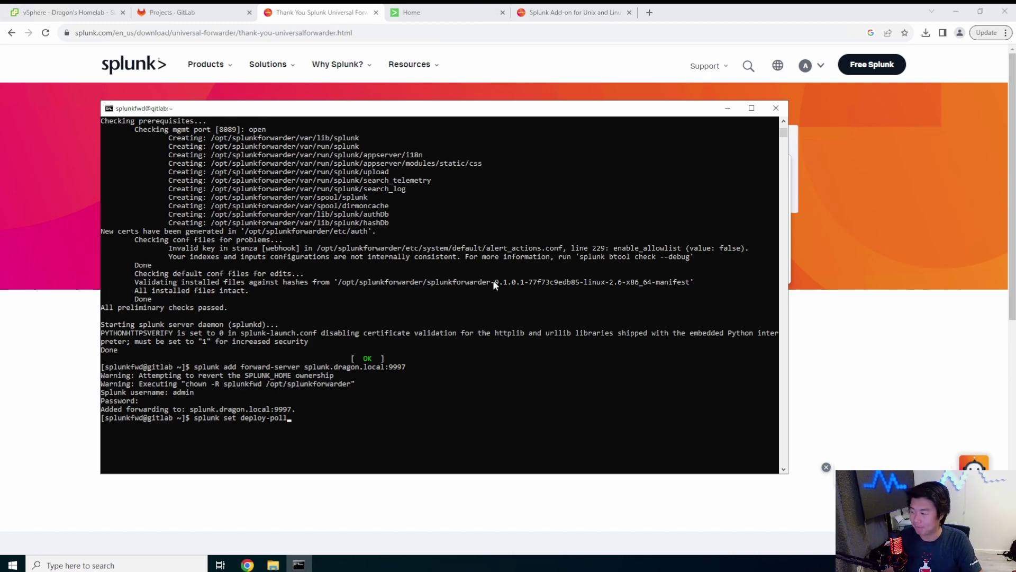
text(splunk.dr)
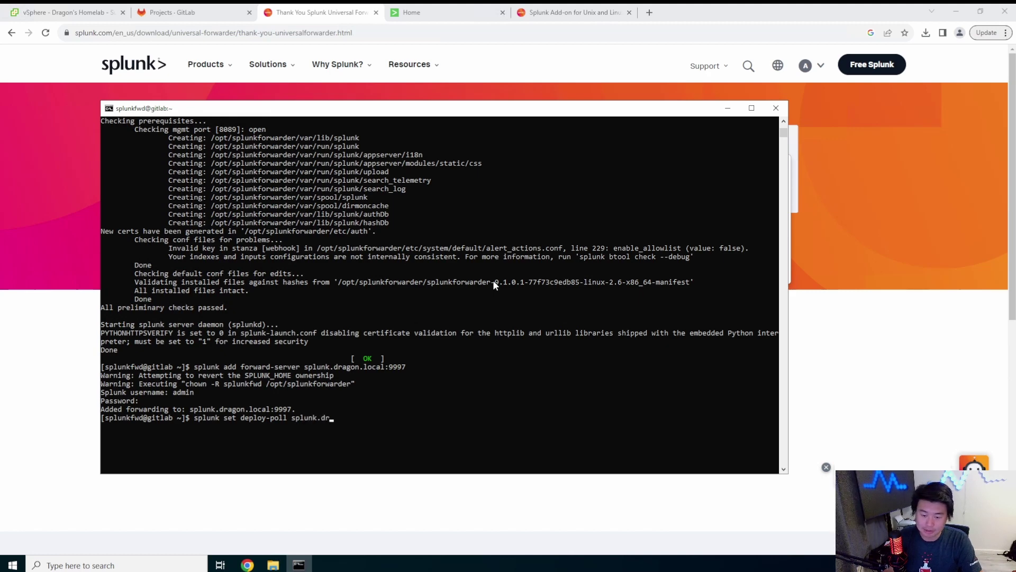
text(agon.local:8089)
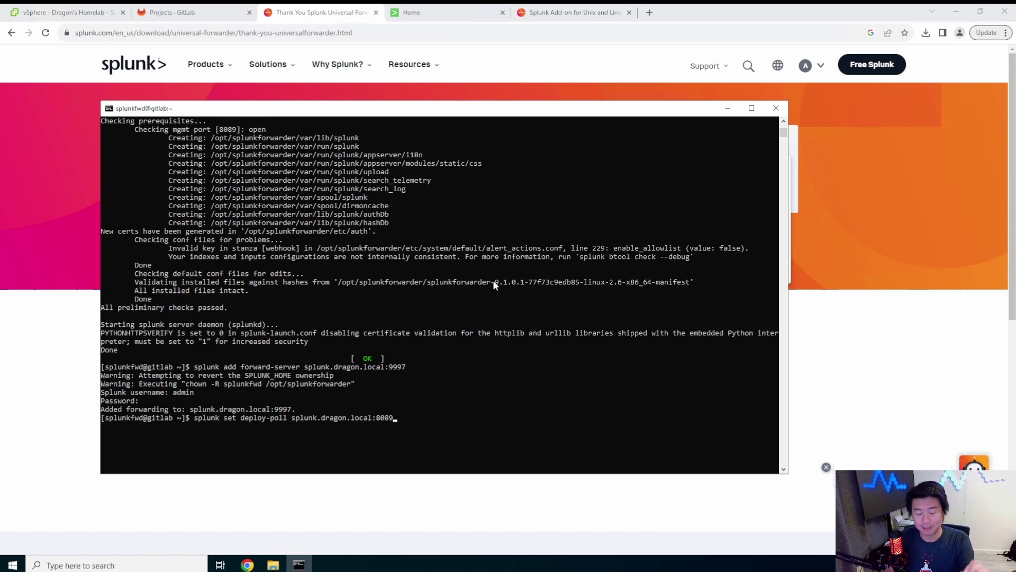
key(Return)
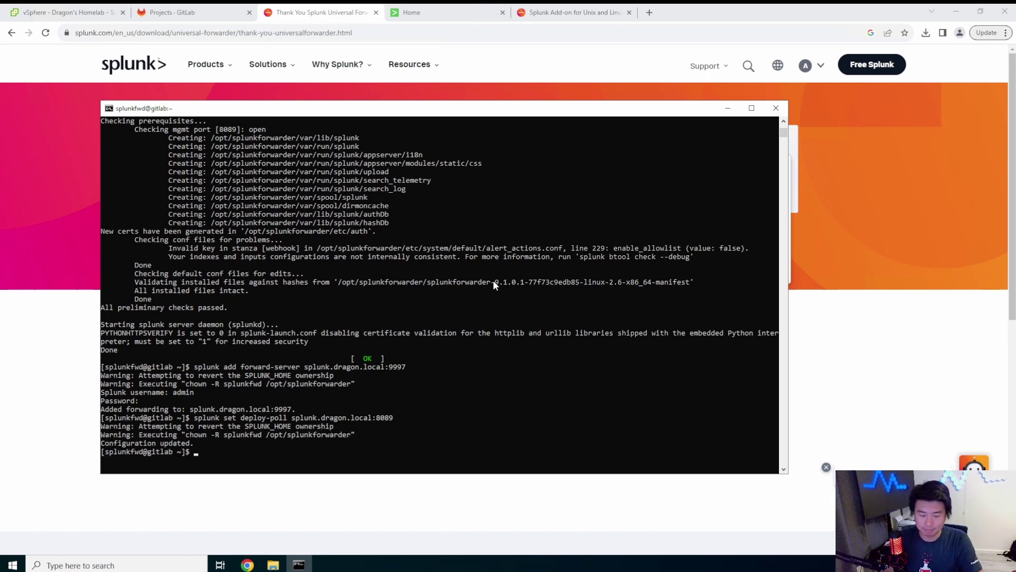
key(ctrl+l)
Step: Restart the Universal Forwarder with splunk restart and open a second Administrator Command Prompt
text(splunk restart)
key(Return)
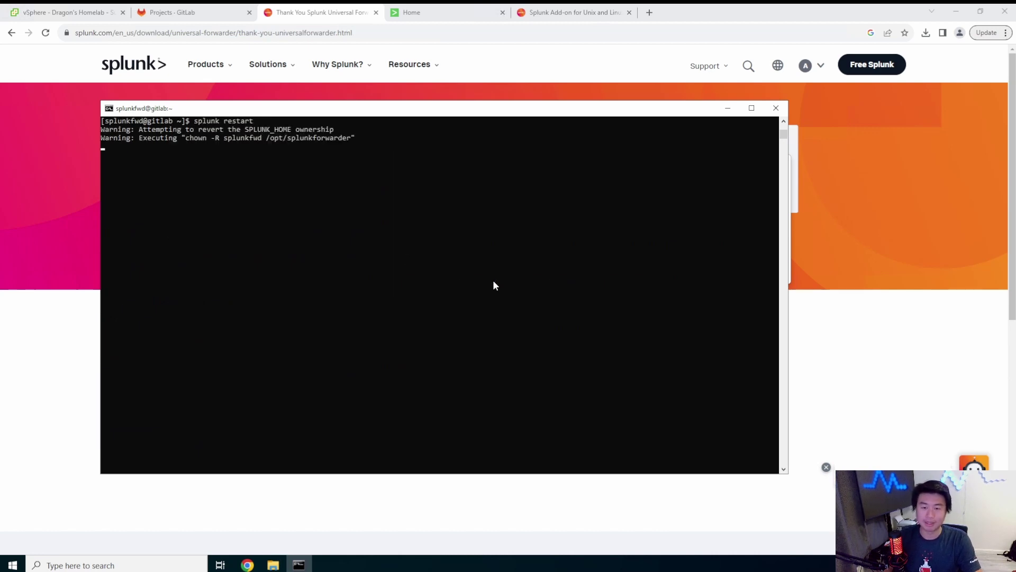
right_click(299, 564)
click(295, 509)
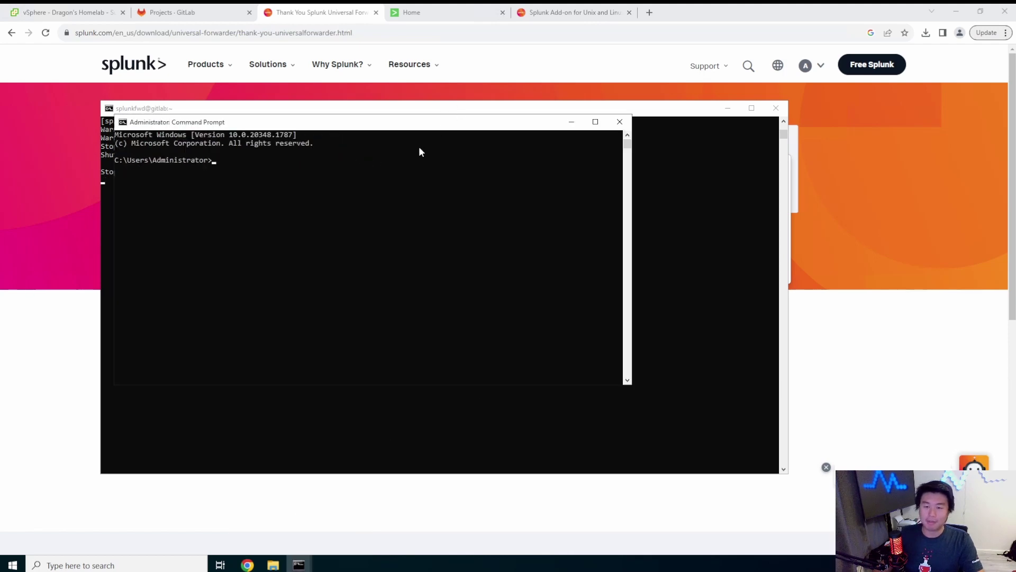
drag(411, 123, 431, 57)
Step: SSH into splunk.dragon.local as root, switch to the splunk user, and restart Splunk
text(ssh )
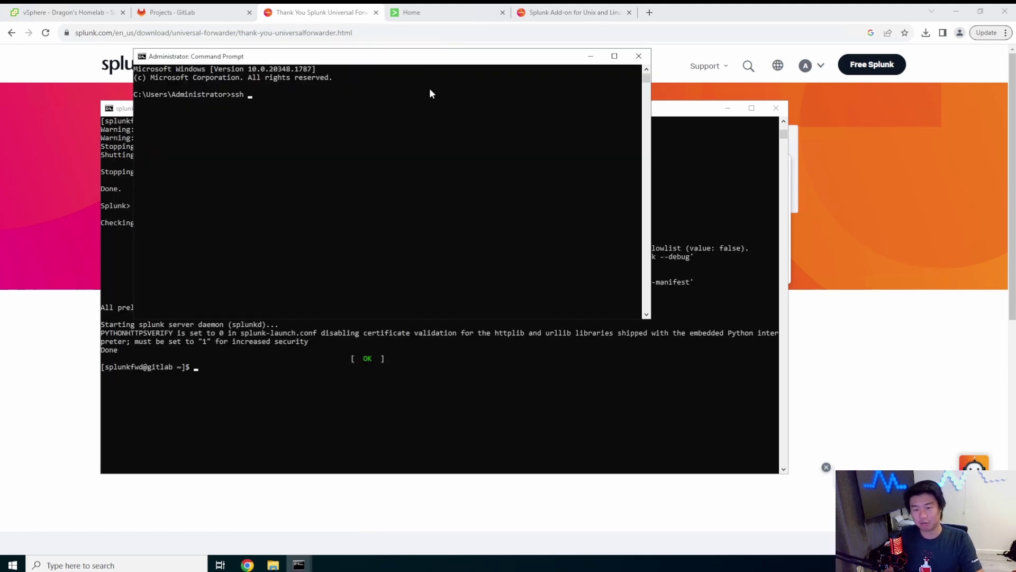
text(root@splunk.dragon.local)
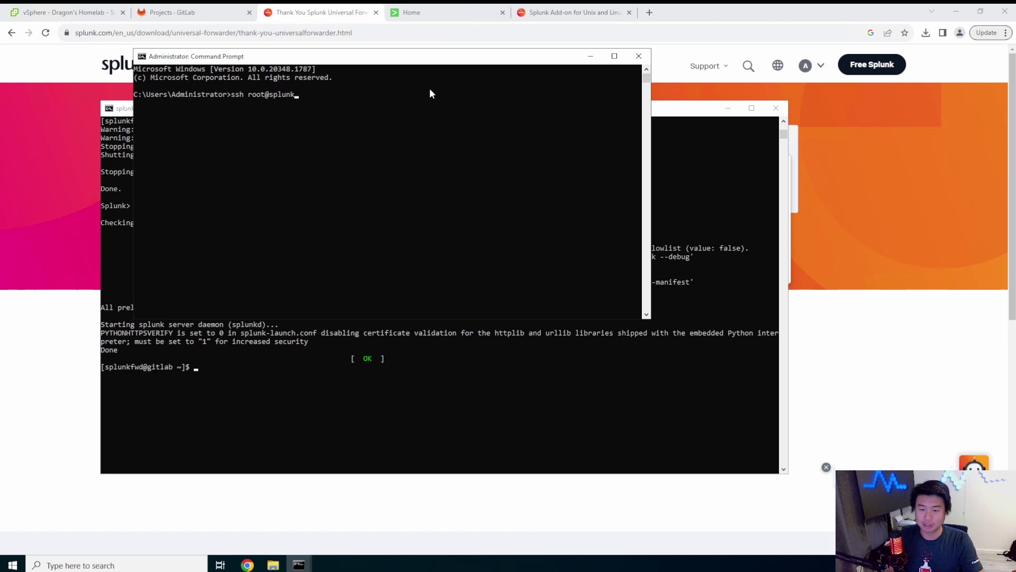
key(Return)
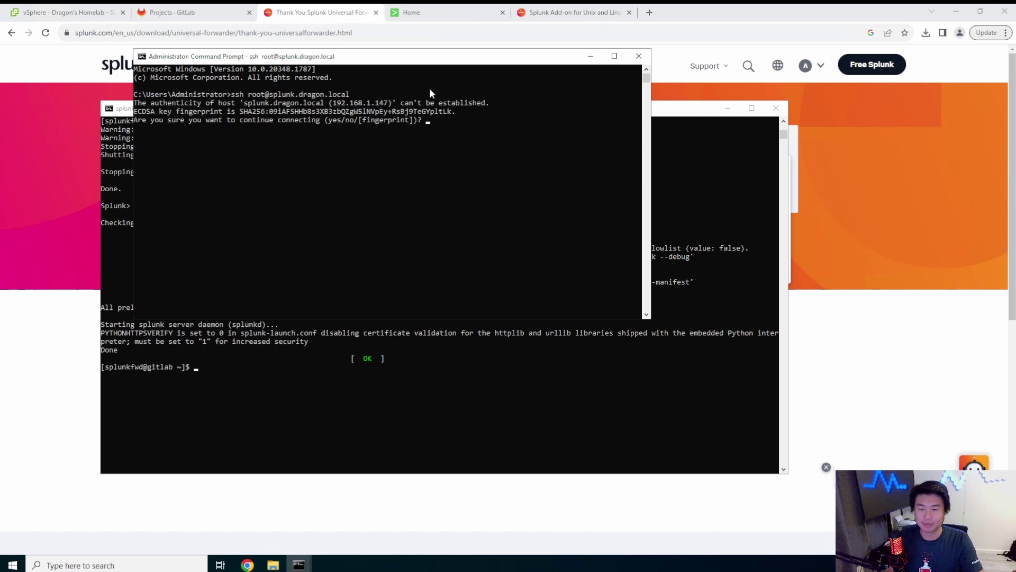
text(yes)
key(Return)
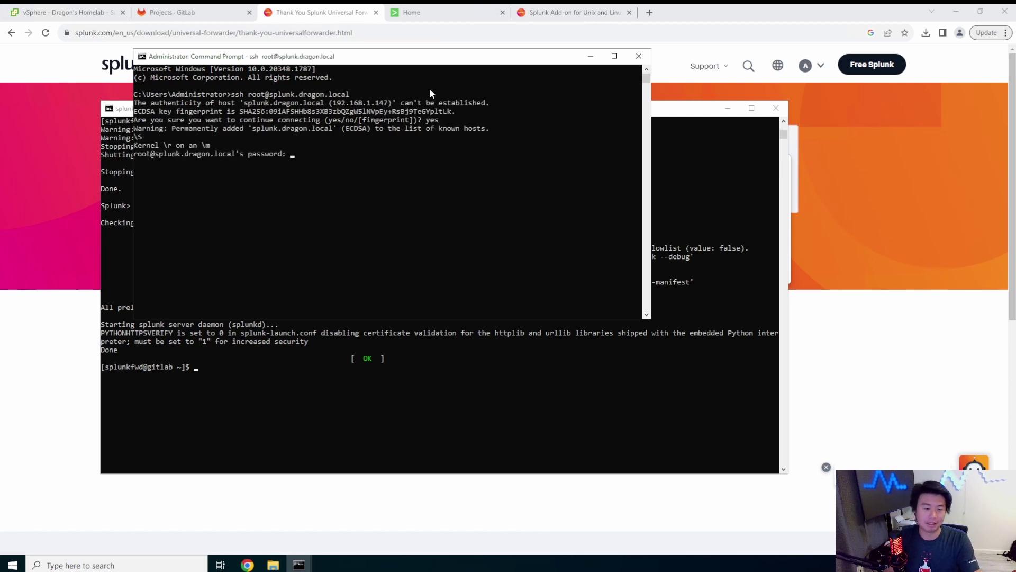
key(Return)
text(su - splunk)
key(Return)
text(s)
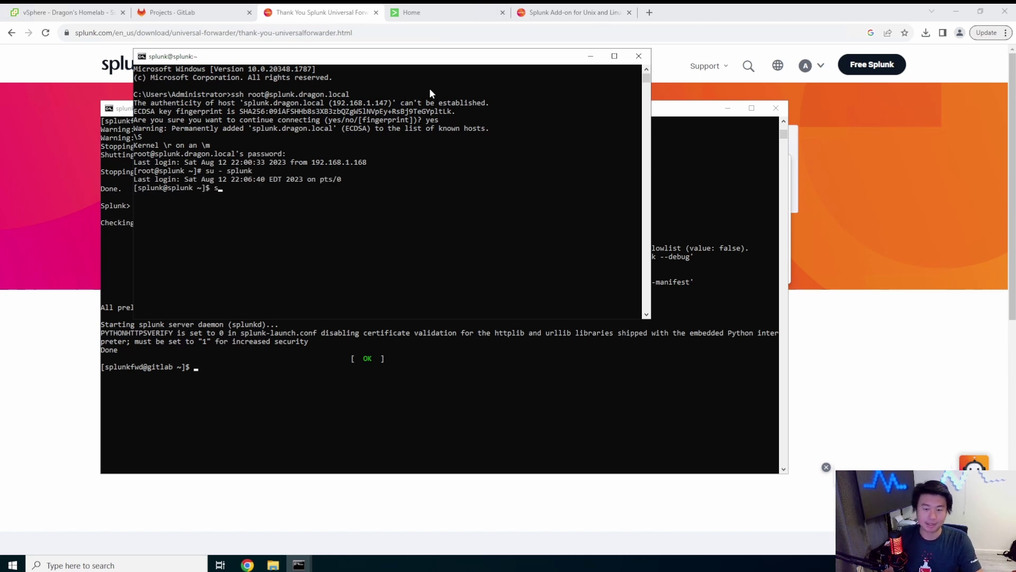
text(plunk restart)
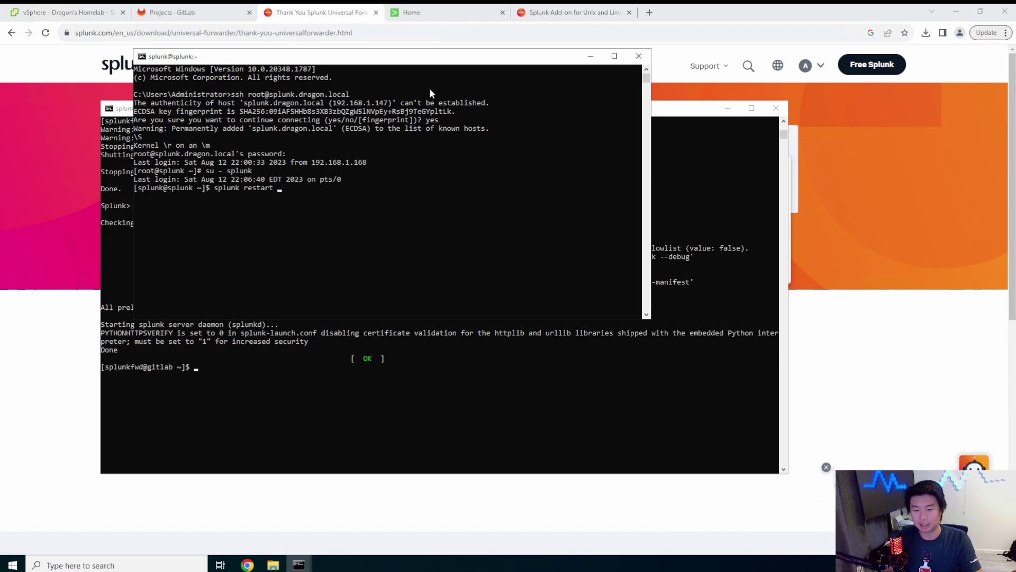
key(Return)
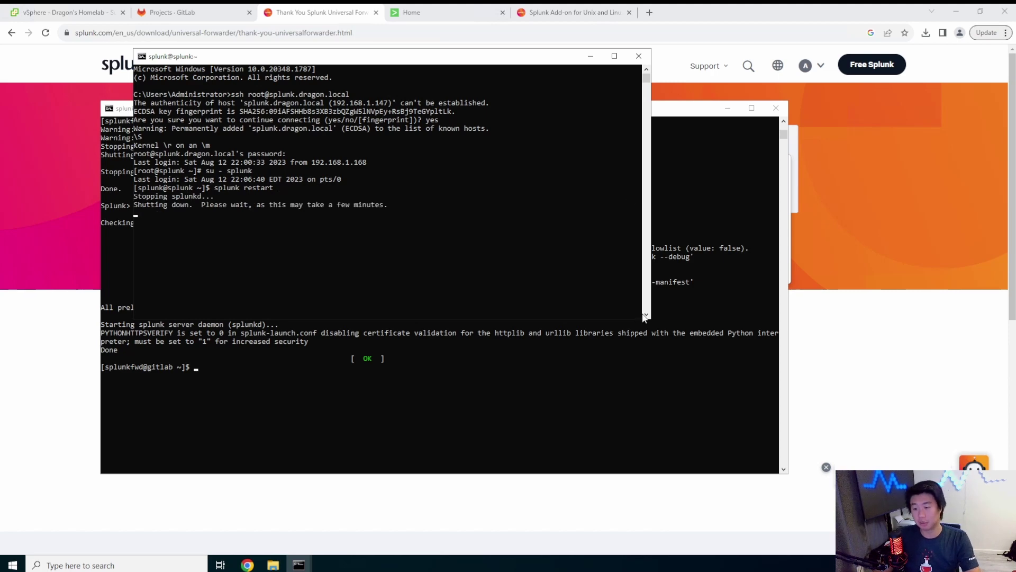
Step: Rearrange the two terminal windows and reload the Splunk home page in Chrome
drag(655, 317, 851, 365)
drag(524, 56, 667, 40)
click(306, 364)
drag(267, 108, 486, 160)
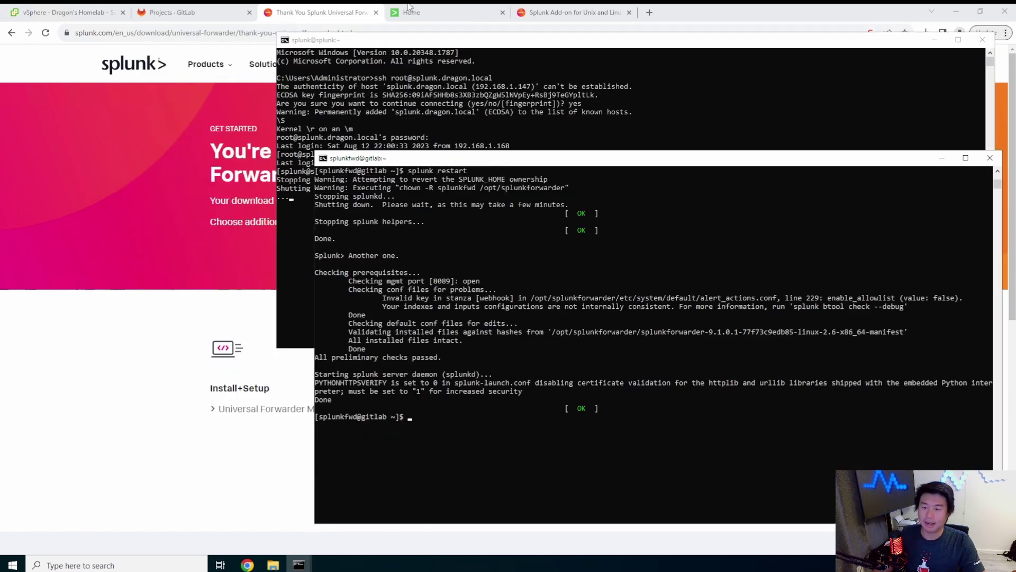
click(413, 11)
key(F5)
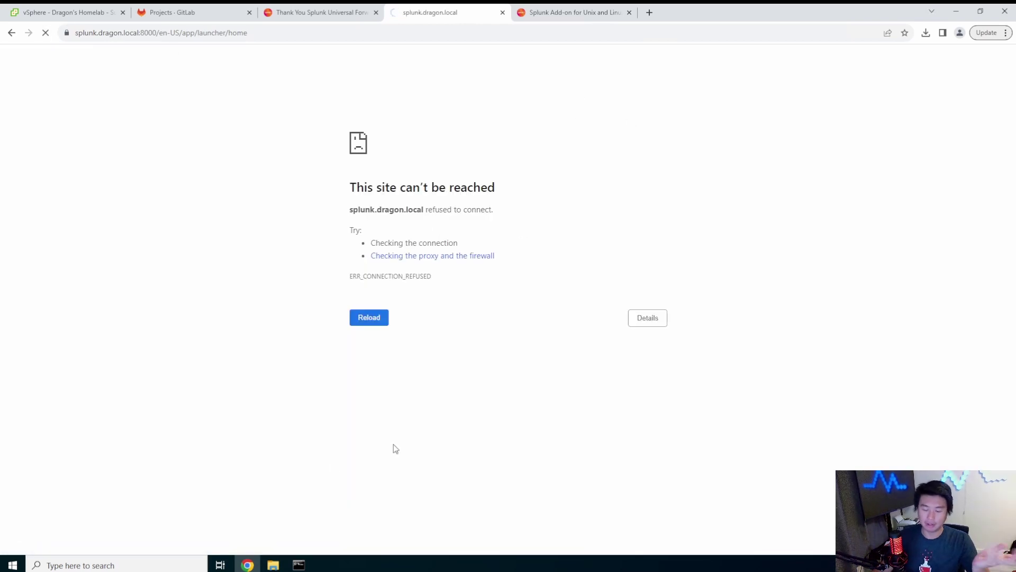
Step: Bring the forwarder and Splunk server terminals forward to watch the restart, then show Command Prompt options
mouse_move(298, 564)
click(355, 508)
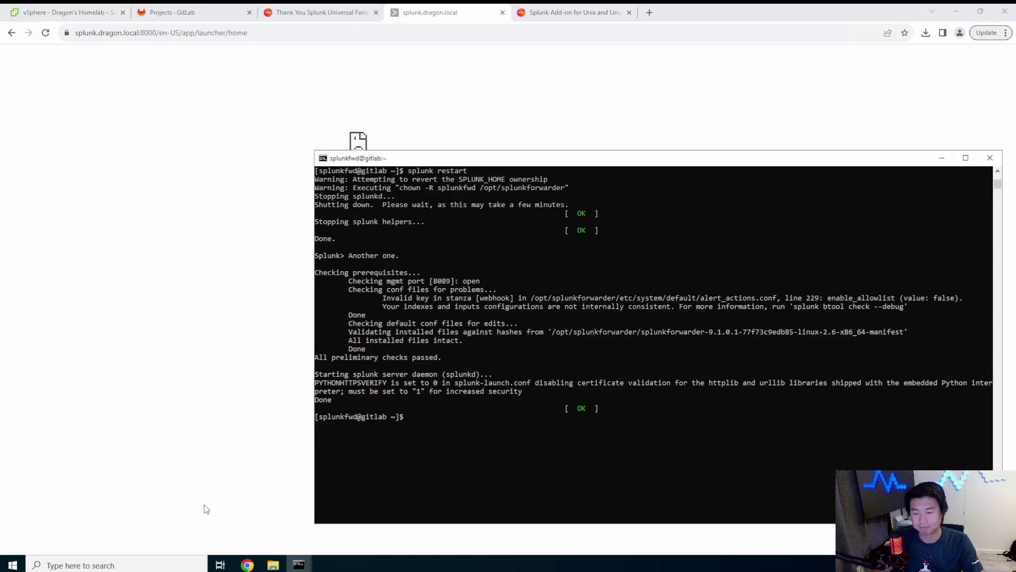
click(345, 524)
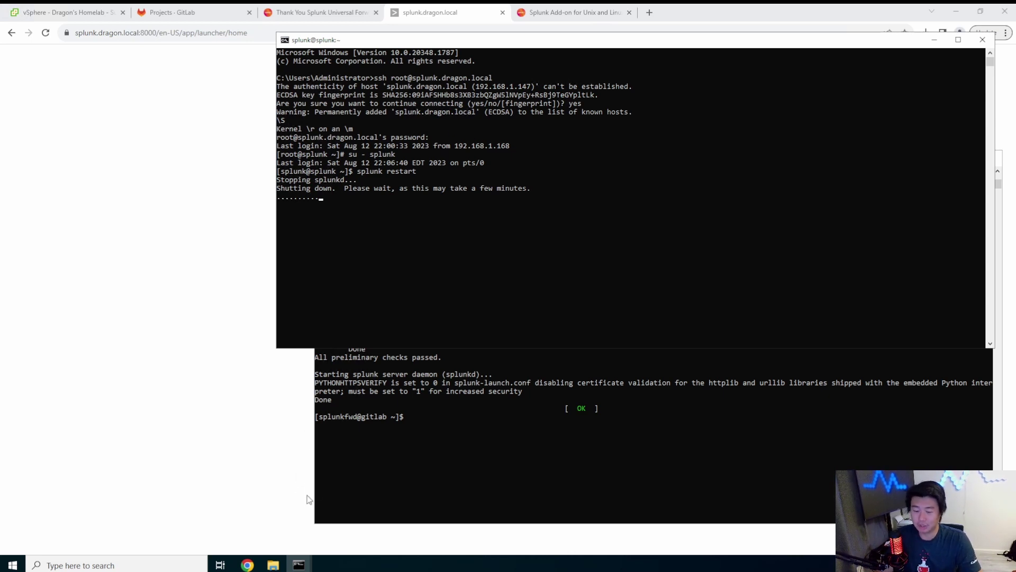
right_click(300, 565)
Step: In a new Administrator Command Prompt, SSH into splunk.dragon.local as root and su to splunk
click(300, 507)
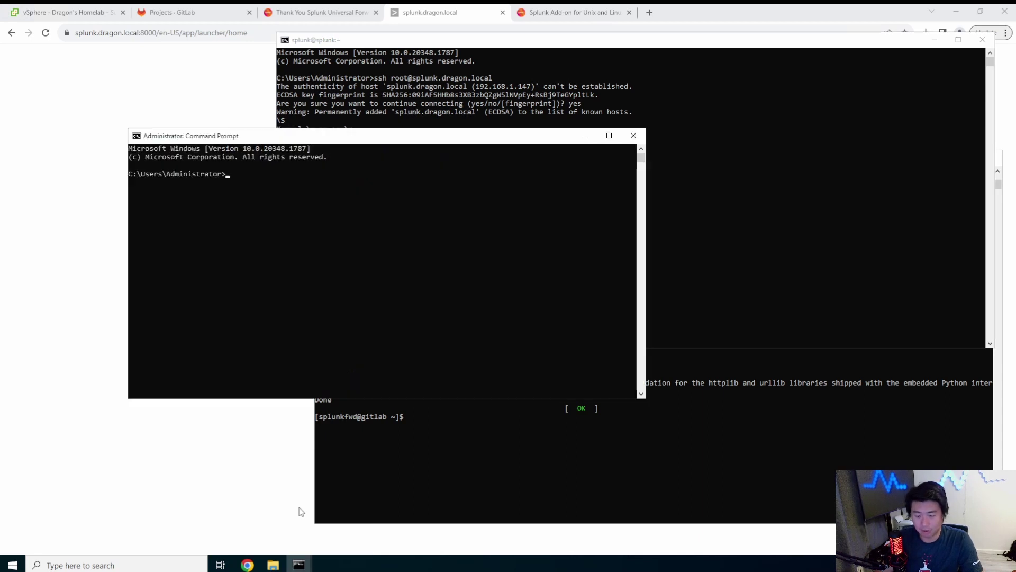
drag(350, 135, 266, 197)
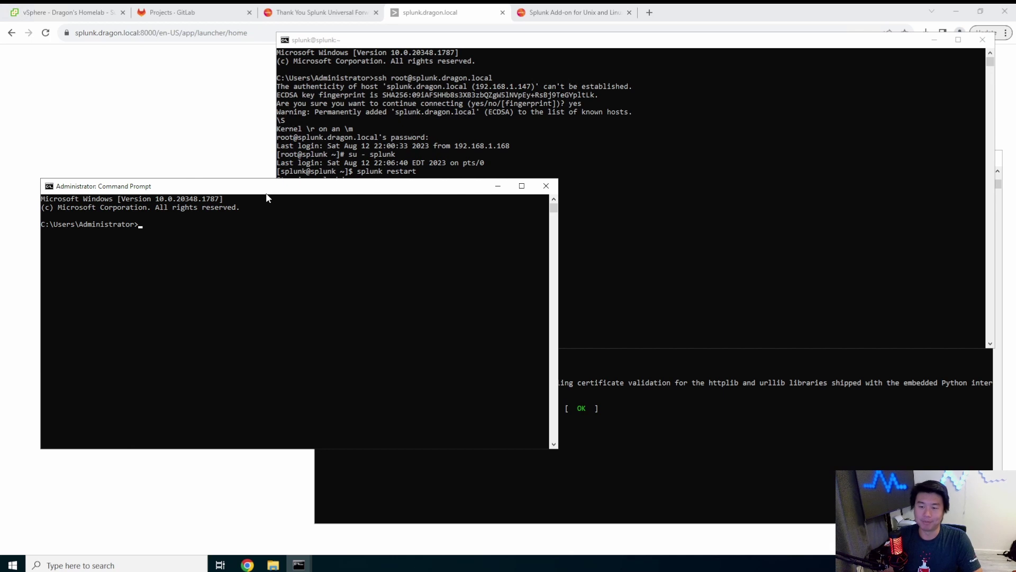
text(ssh ro)
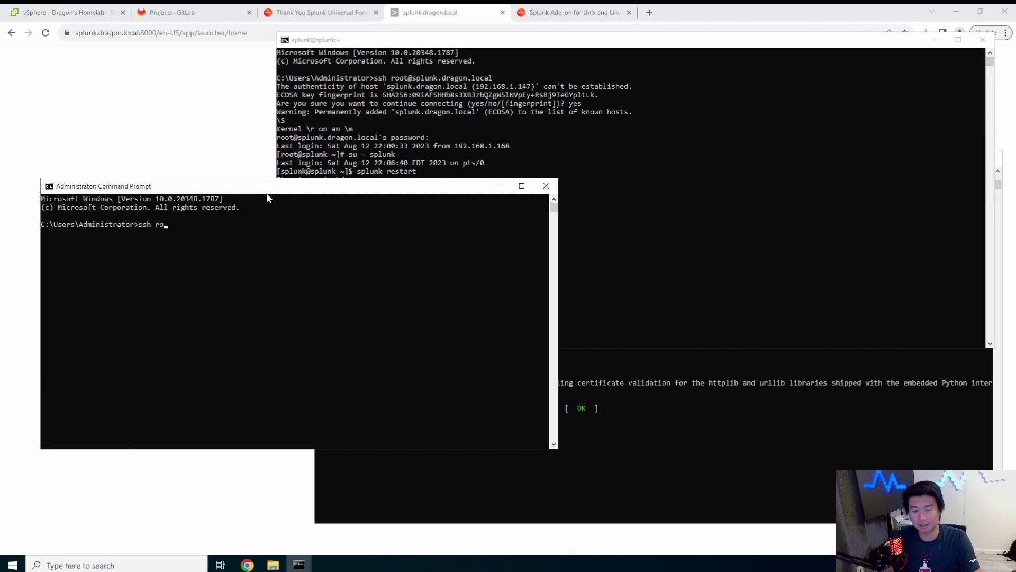
text(ot@splunk.dragon.local)
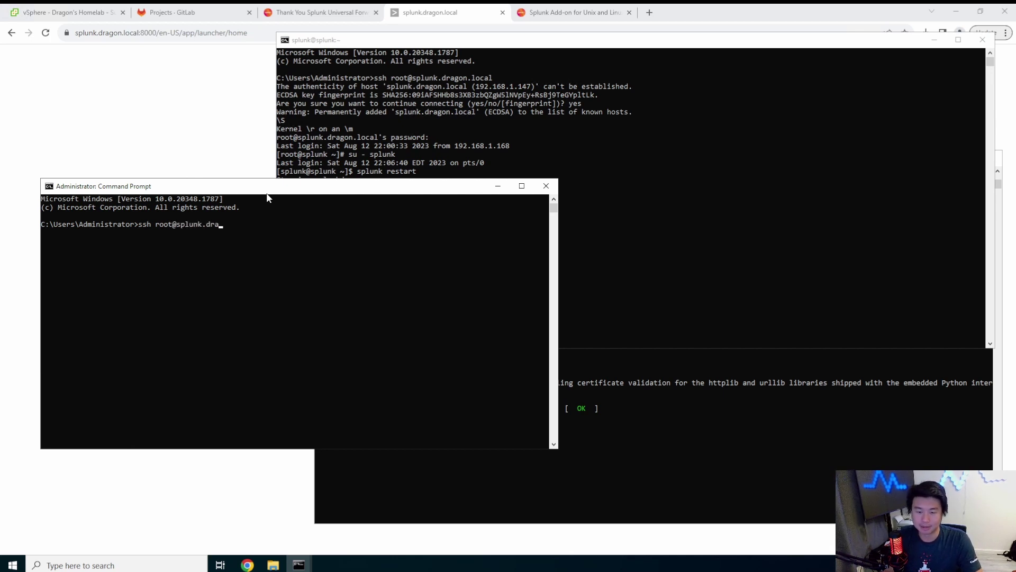
key(Return)
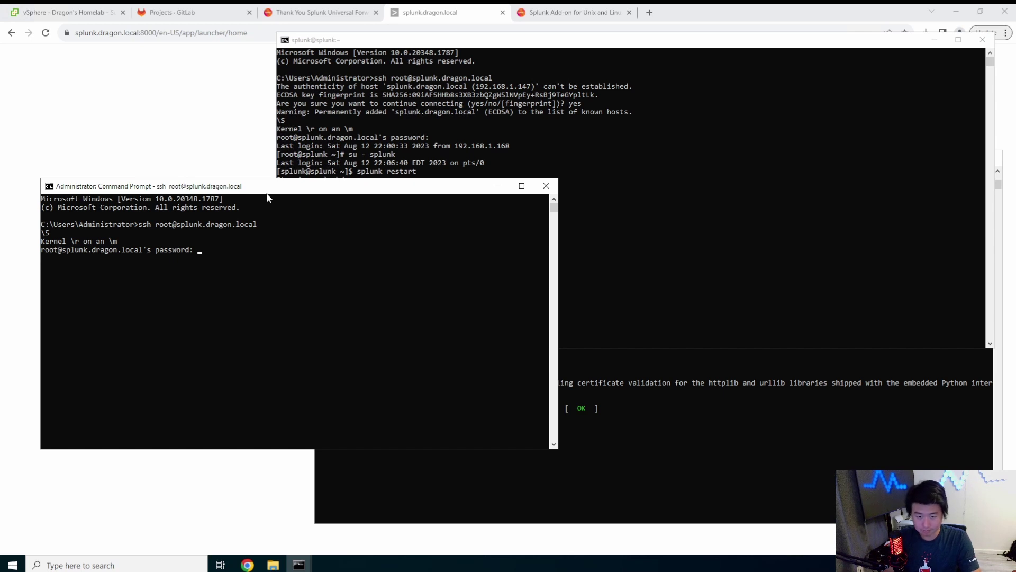
key(Return)
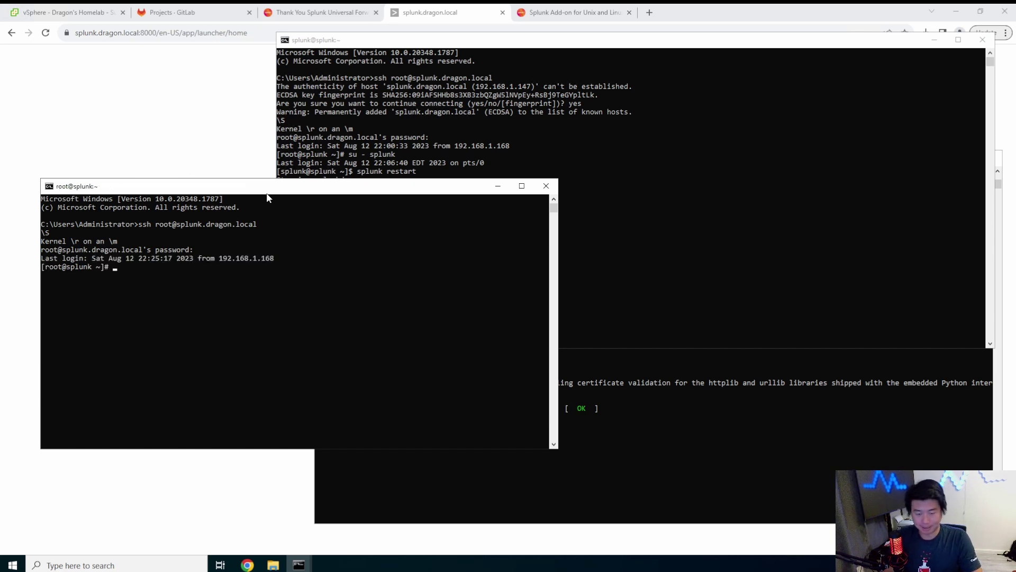
text(su - splunk)
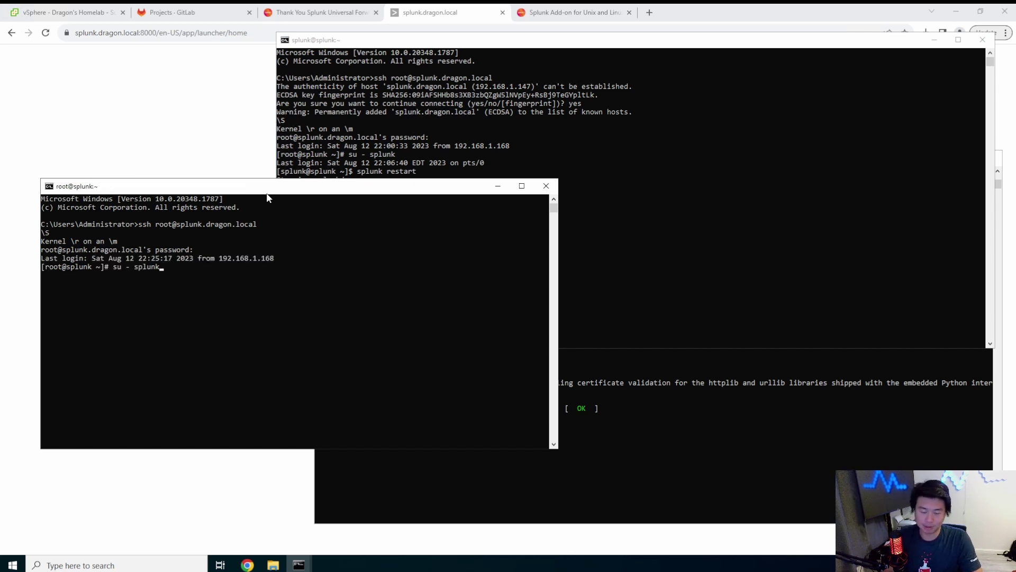
key(Return)
Step: Confirm /opt/splunk, list etc/apps, enlarge the window and select Splunk_TA_nix
text(pwd)
key(Return)
text(cd etc/apps/)
key(Return)
text(ll)
key(Return)
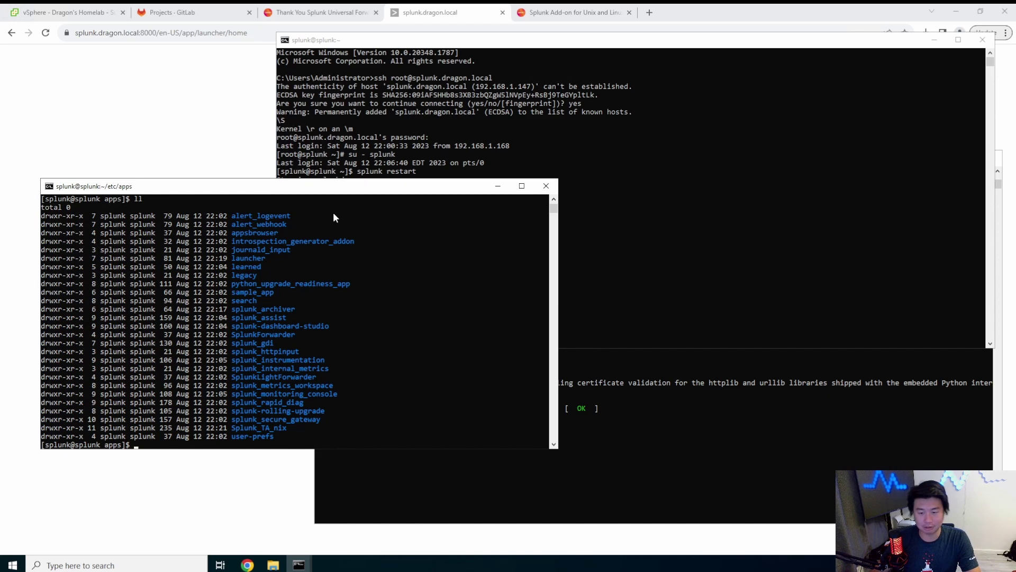
drag(557, 449, 658, 519)
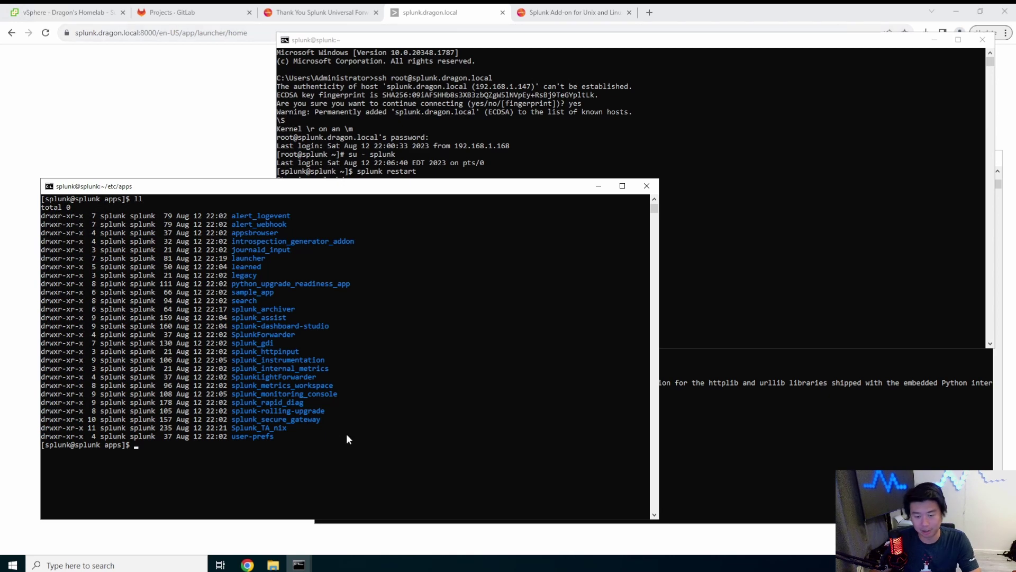
drag(285, 426, 286, 428)
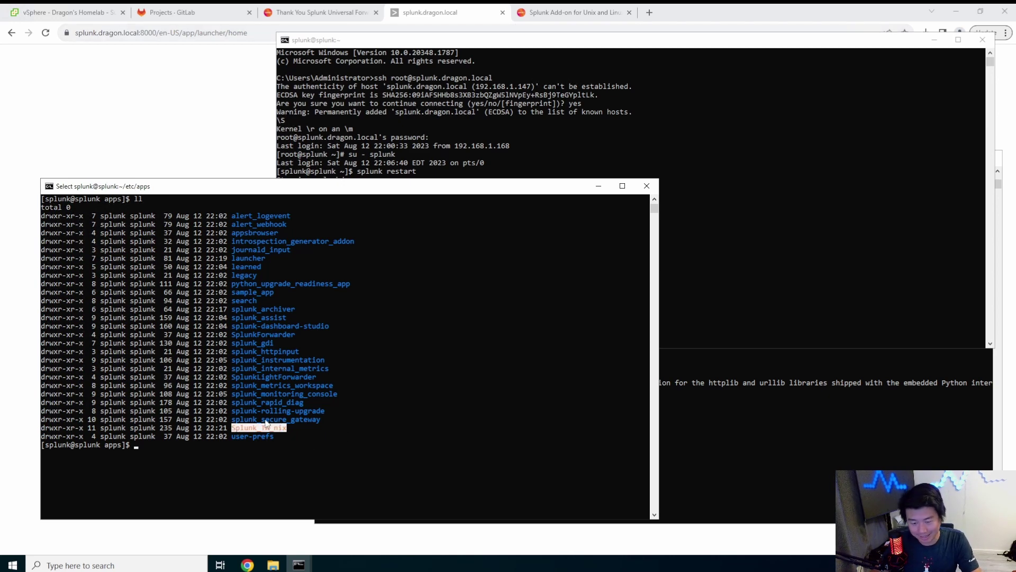
Step: Move into the Splunk_TA_nix folder and list its contents
right_click(278, 422)
text(cd Splunk)
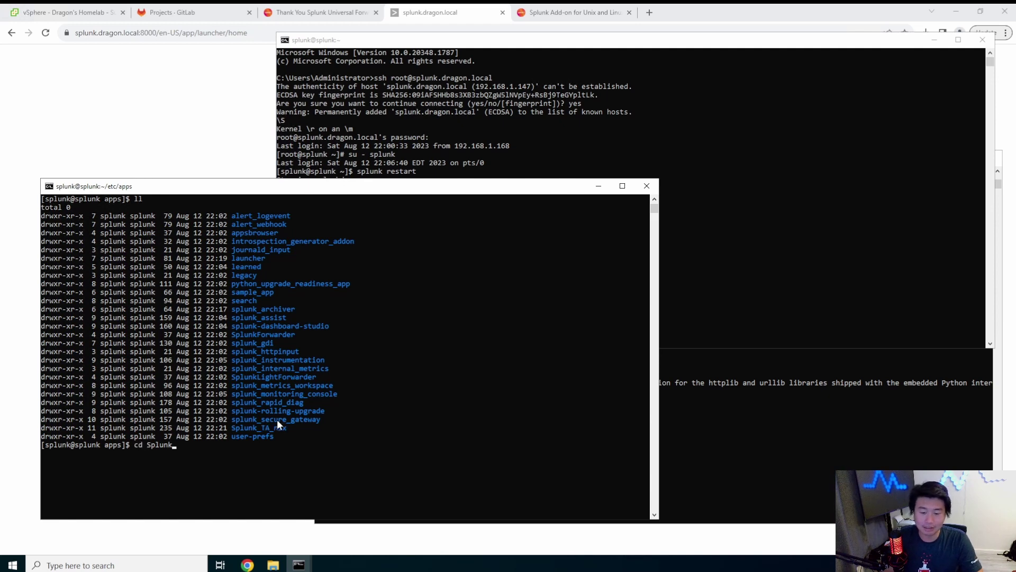
text(_TA-)
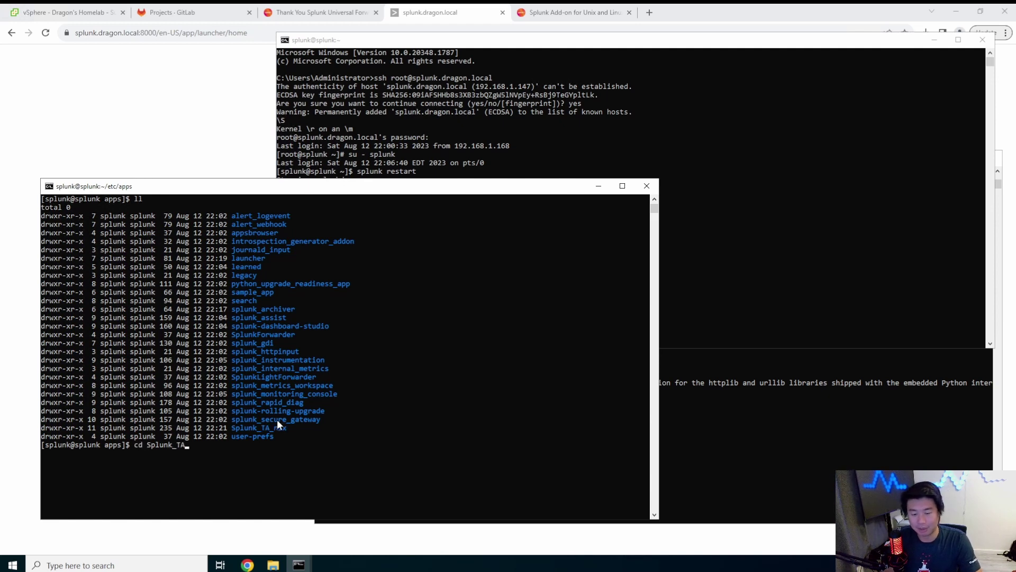
key(BackSpace)
text(_nix/)
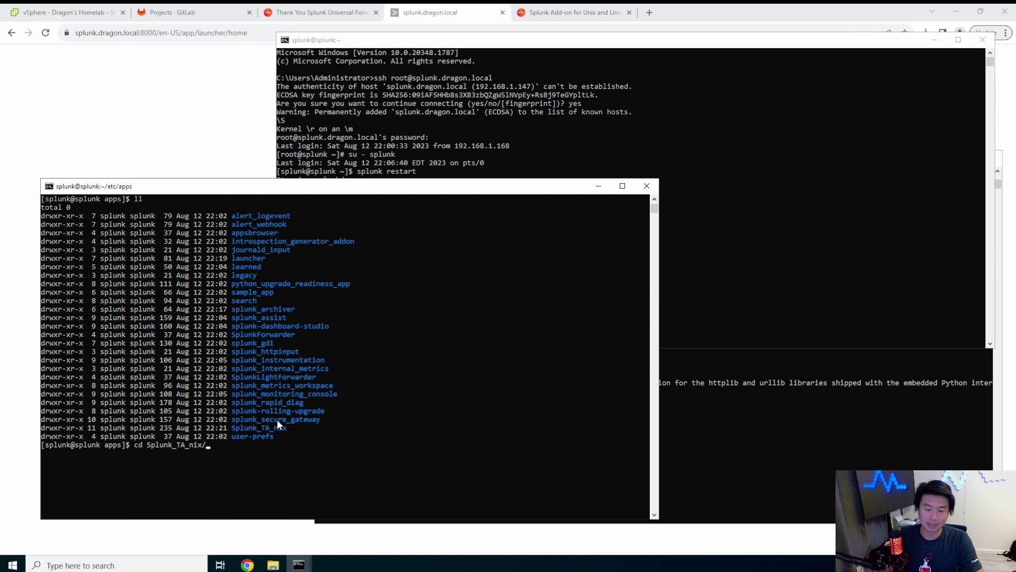
key(Return)
text(ls)
key(Return)
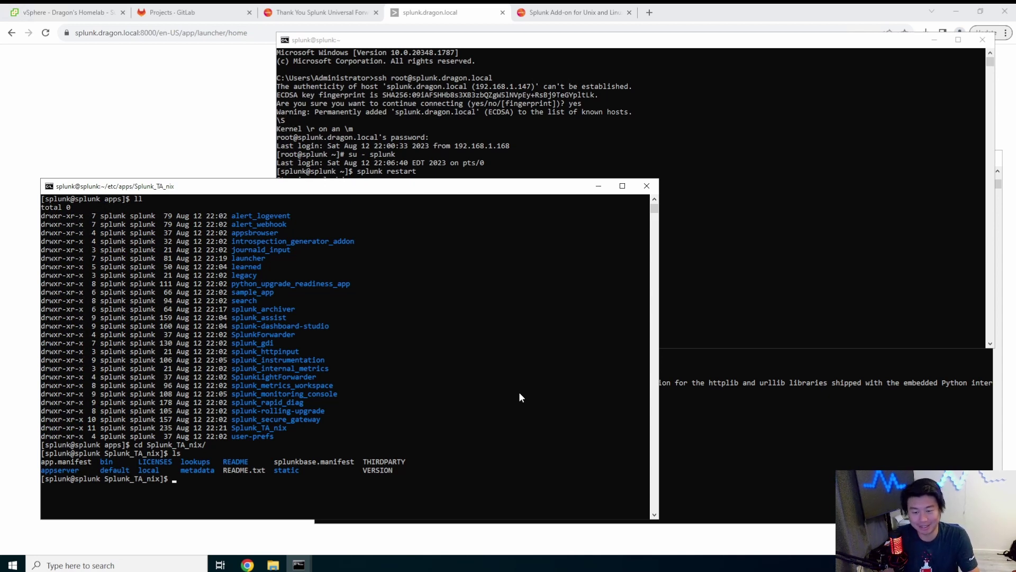
Step: Enter the local folder, confirm its path, and print inputs.conf
text(cd local/)
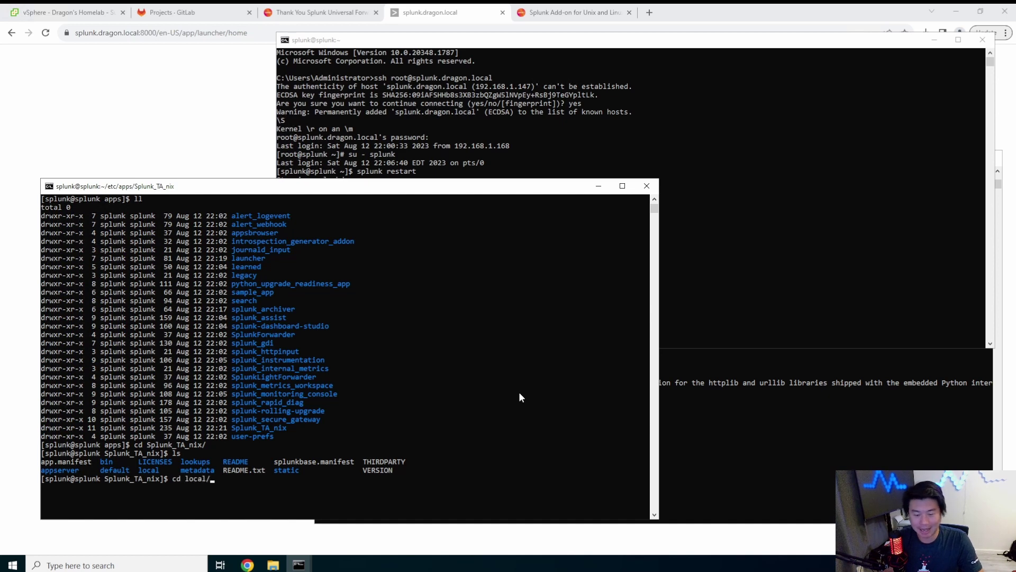
key(Return)
text(ls)
key(Return)
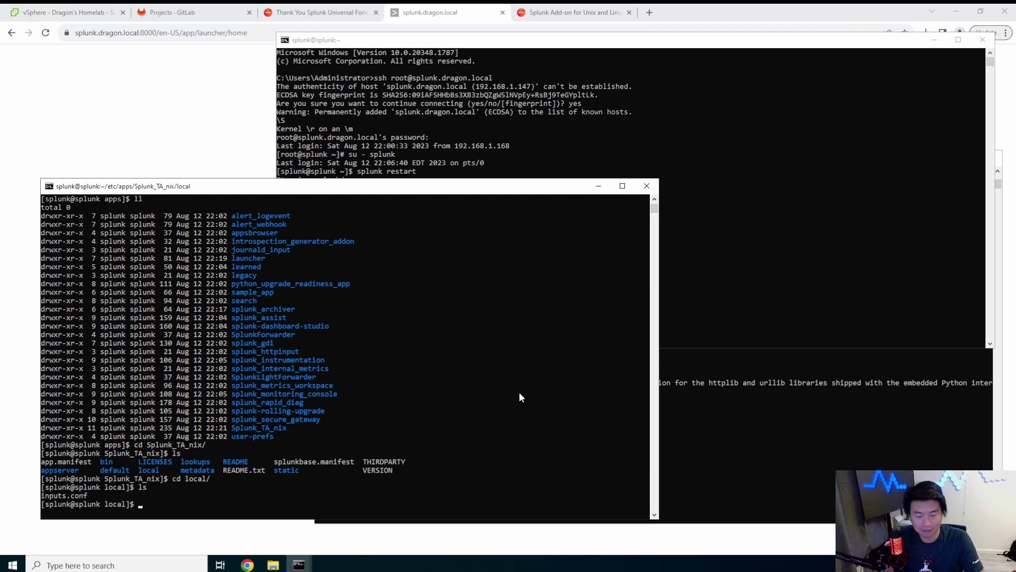
text(pwd)
key(Return)
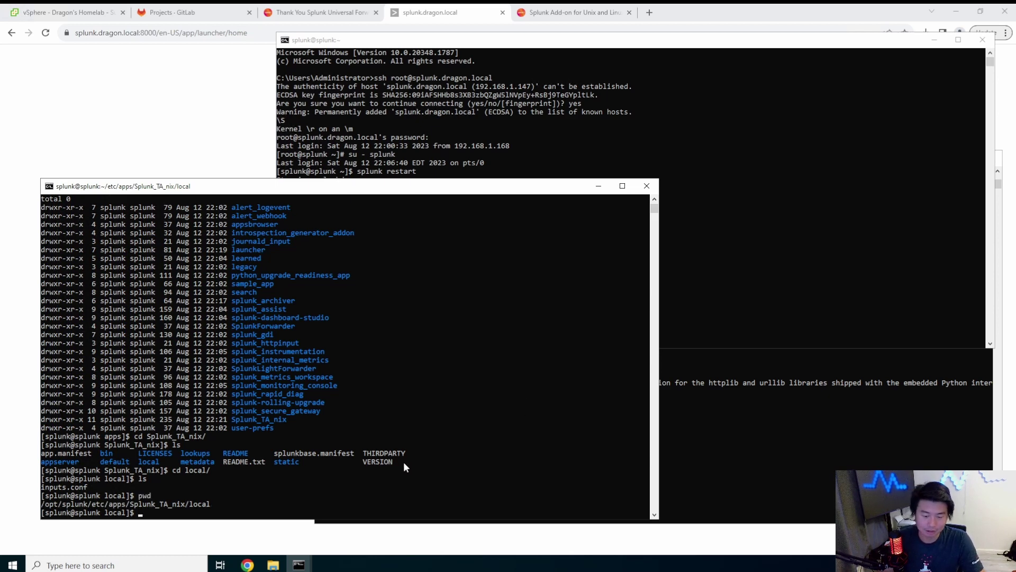
text(cat inputs.conf)
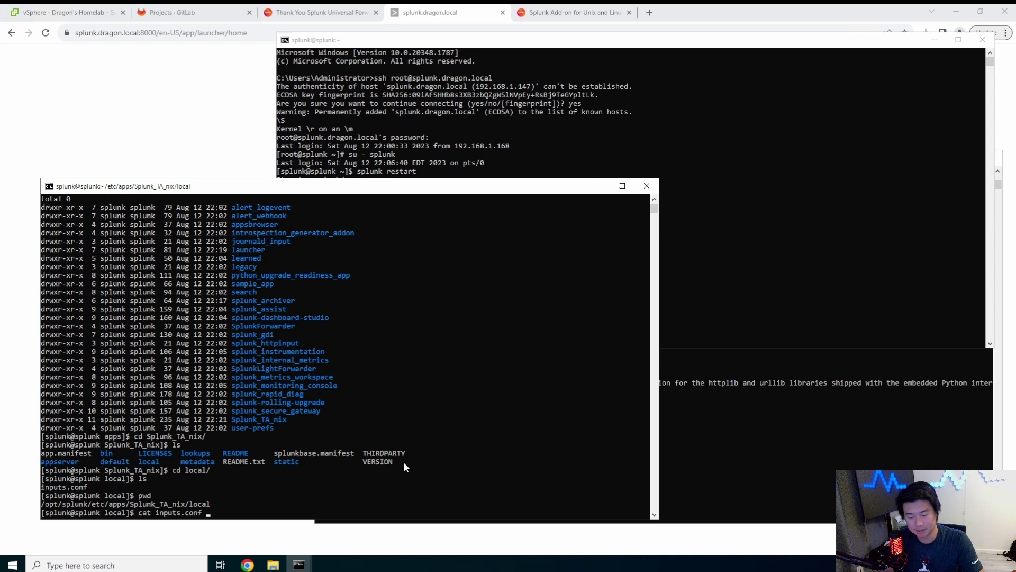
key(Return)
scroll(201, 316, up, 8)
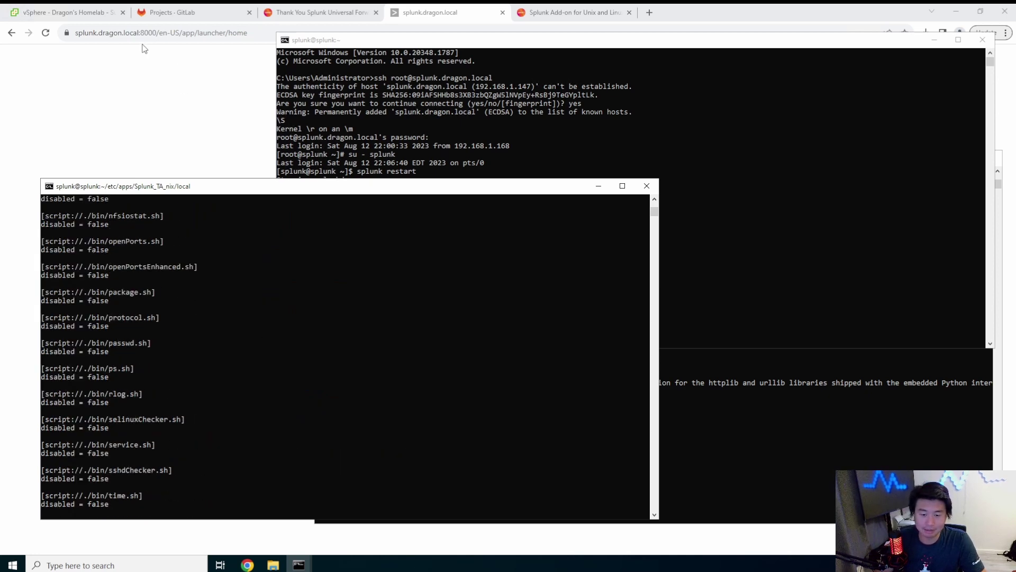
scroll(129, 248, up, 9)
scroll(133, 259, up, 8)
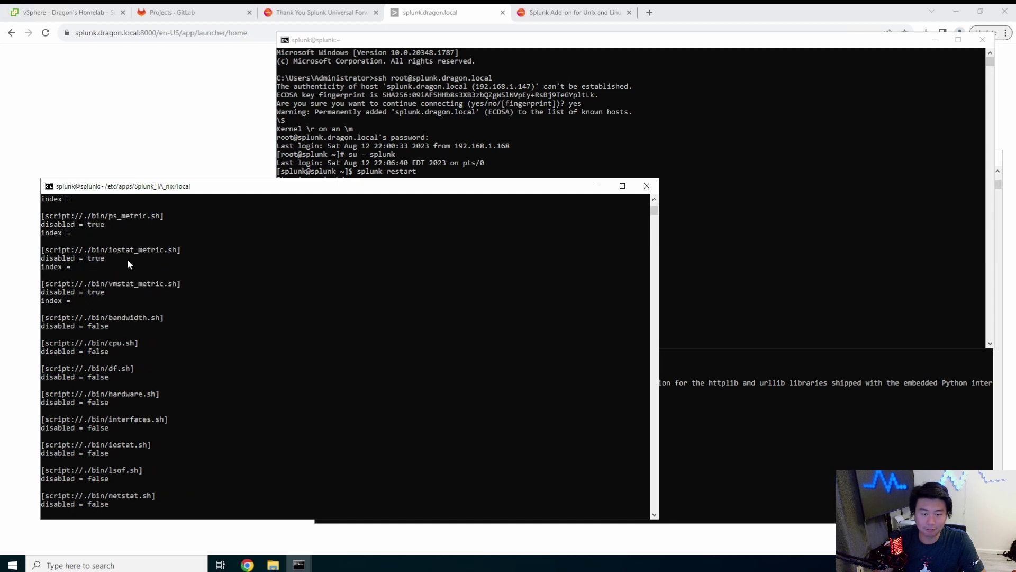
scroll(104, 272, up, 3)
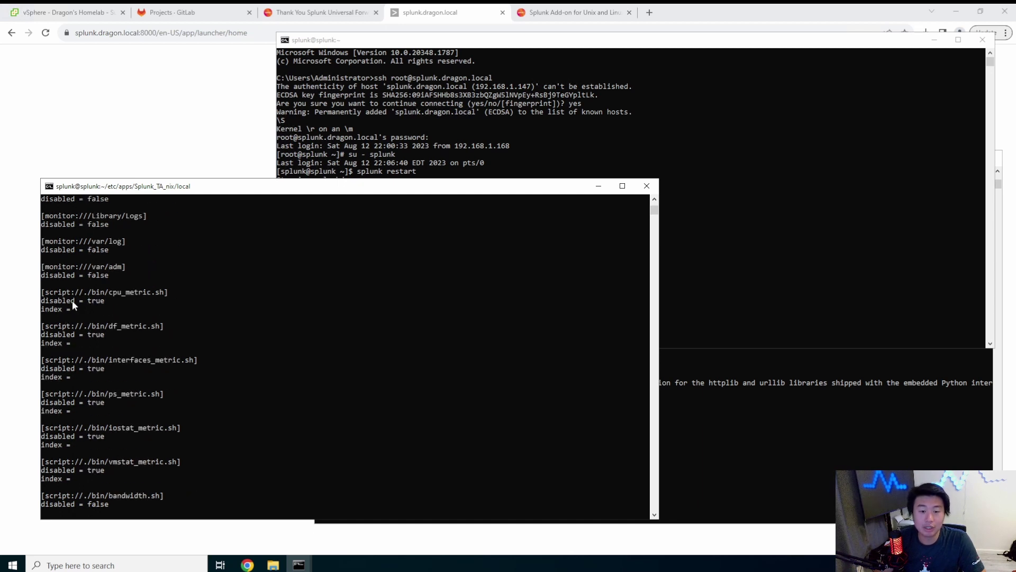
drag(104, 308, 38, 307)
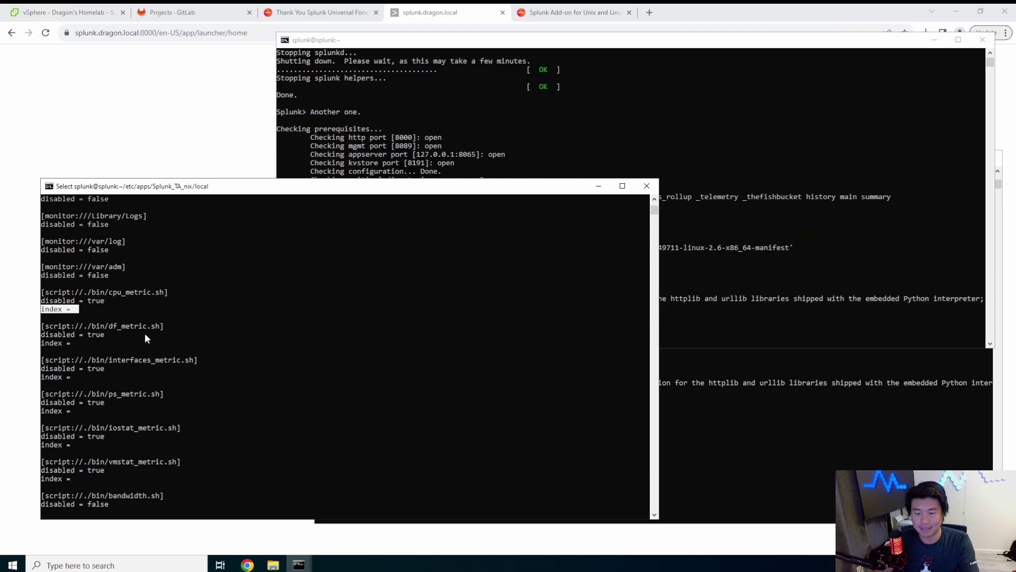
click(94, 315)
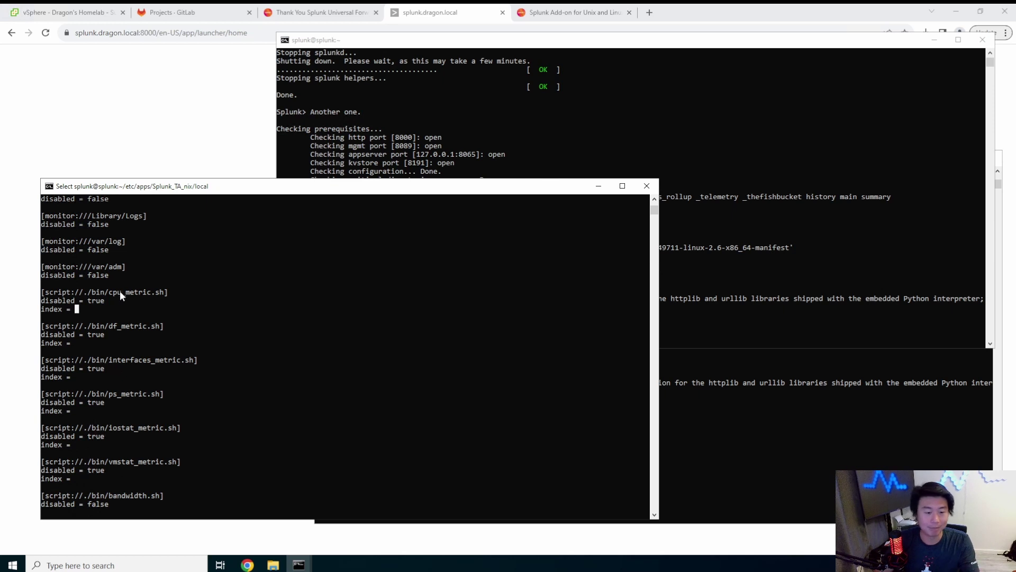
scroll(121, 290, up, 4)
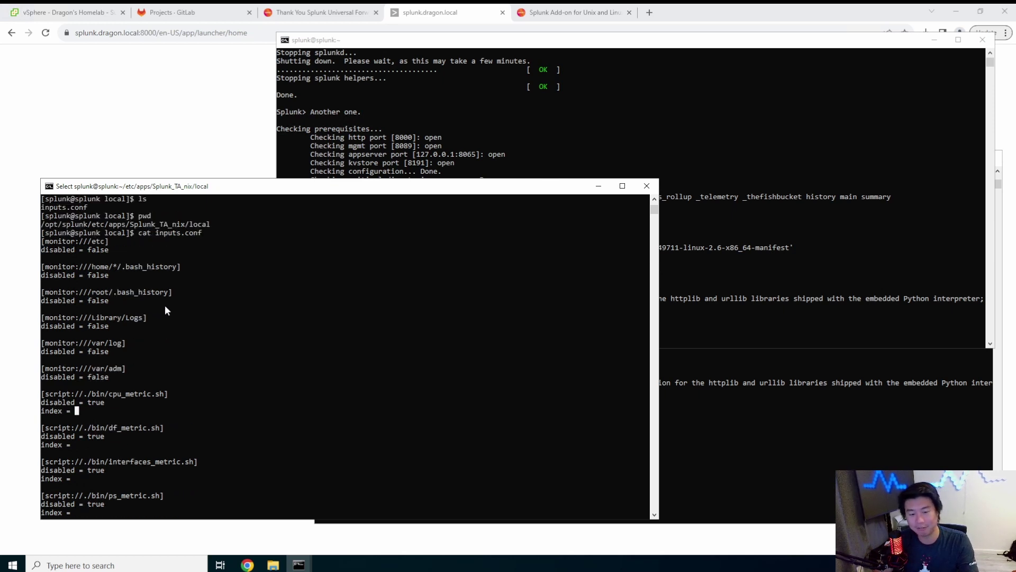
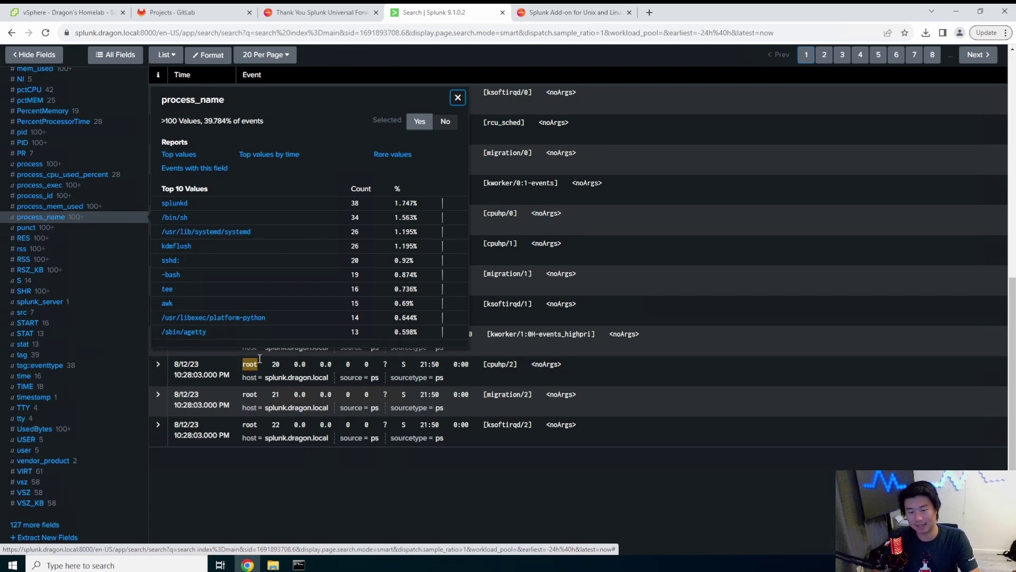
Step: Close the process_name field summary in the index=main search results
click(399, 455)
scroll(438, 411, up, 8)
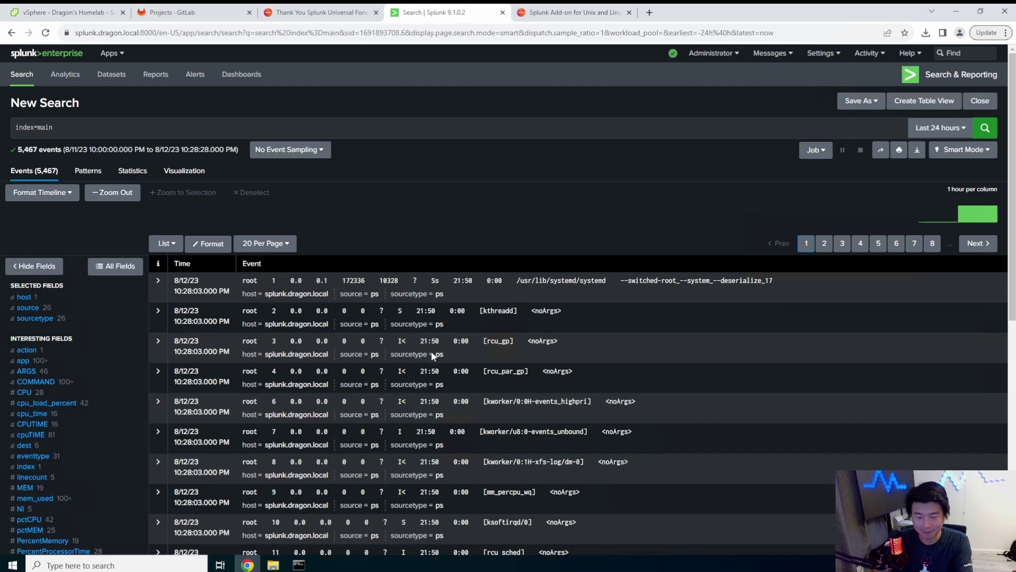
scroll(70, 413, down, 2)
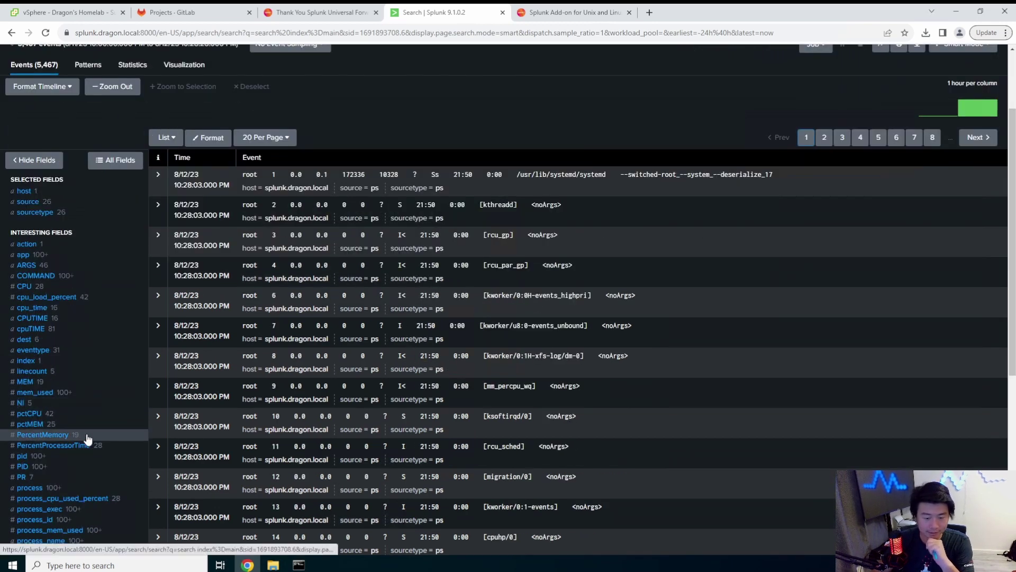
Step: Review the PercentMemory, PercentProcessorTime and process field summaries, then scroll back to the top
click(87, 436)
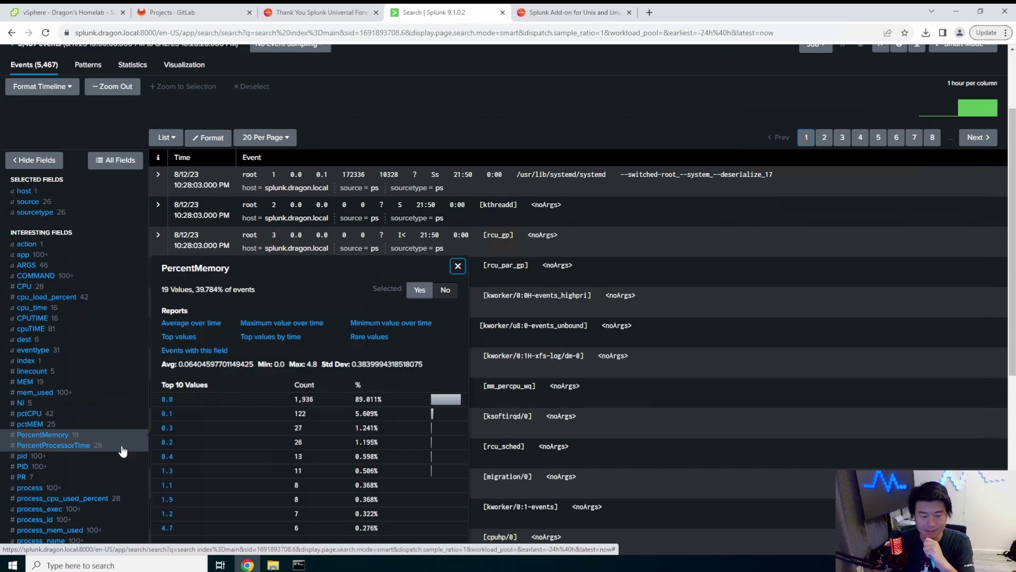
click(109, 445)
scroll(111, 450, down, 1)
click(124, 432)
scroll(124, 429, down, 4)
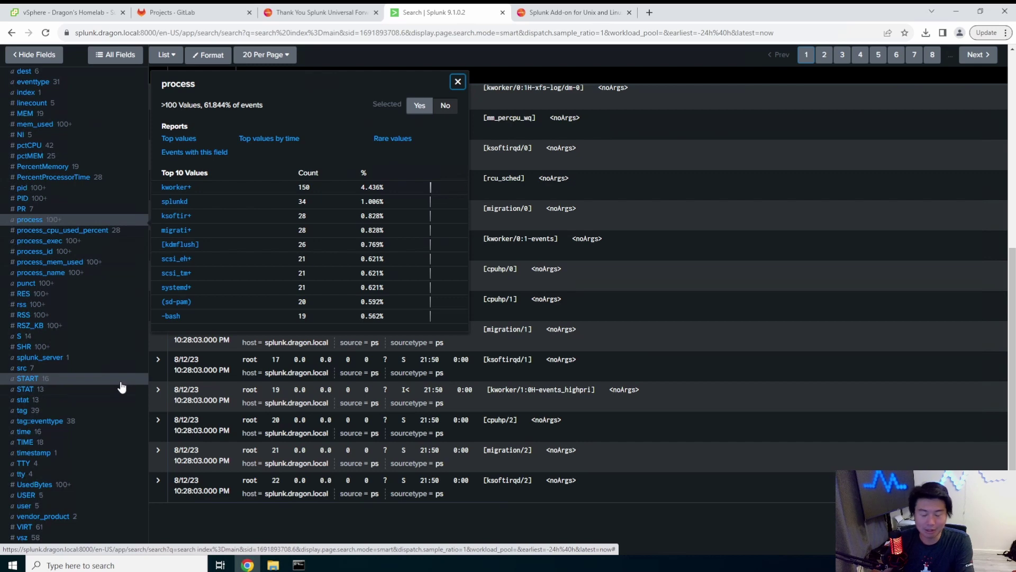
scroll(122, 388, up, 2)
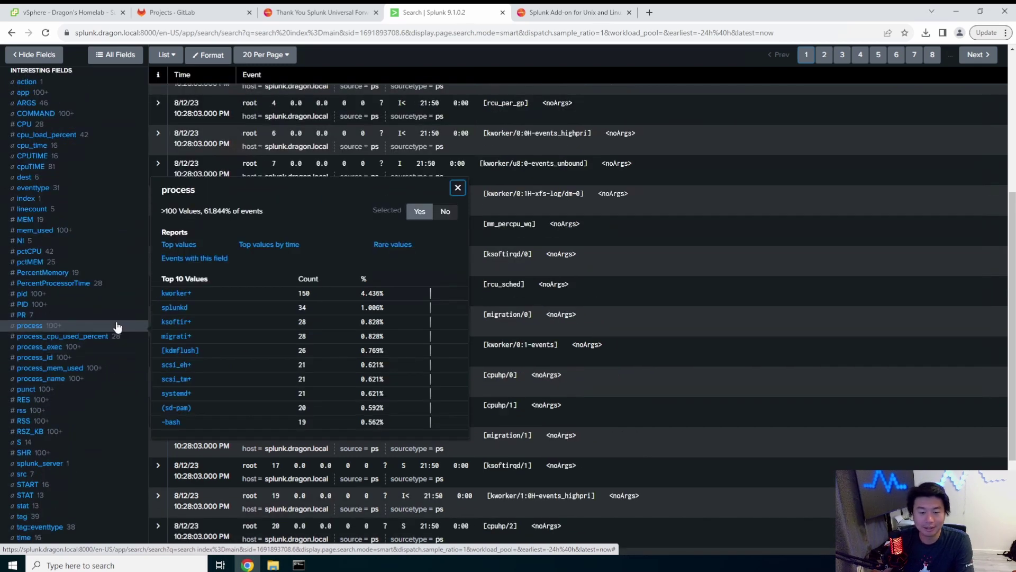
click(116, 325)
scroll(123, 348, up, 5)
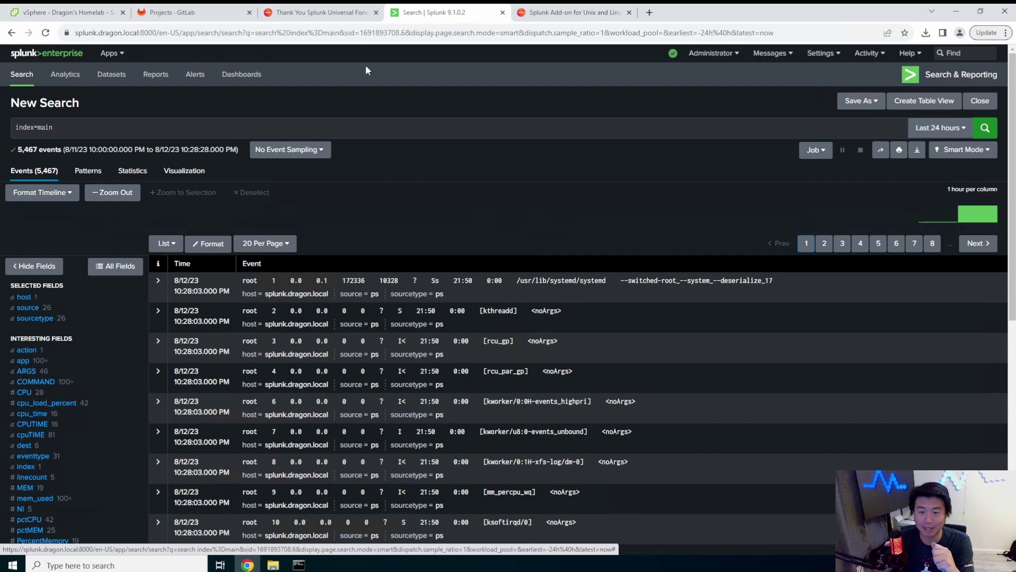
Step: Go to Settings > Forwarder management
click(772, 53)
click(822, 53)
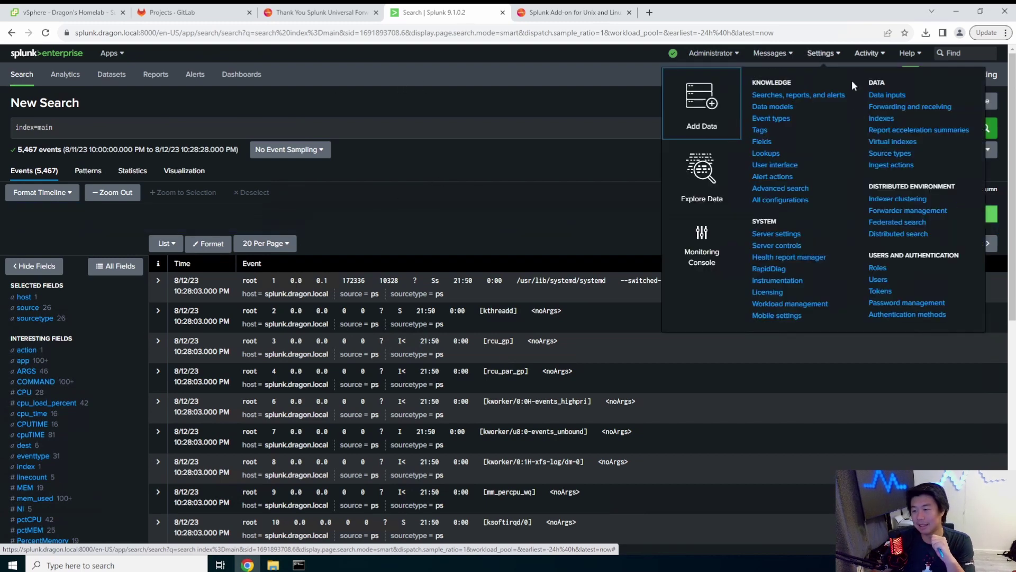
click(908, 211)
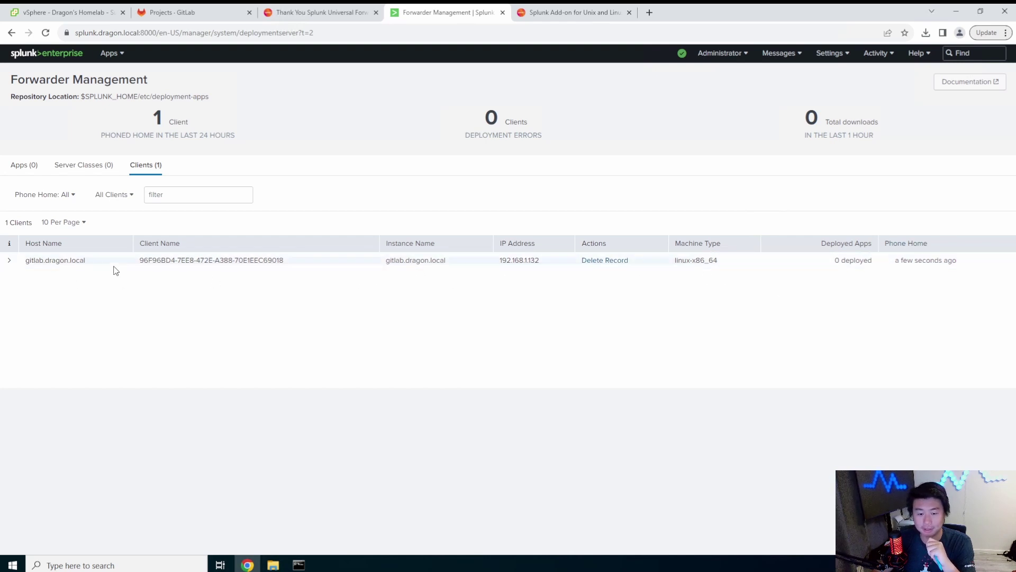
Step: Expand the gitlab.dragon.local client to check its phone-home time, apps and server classes
click(9, 261)
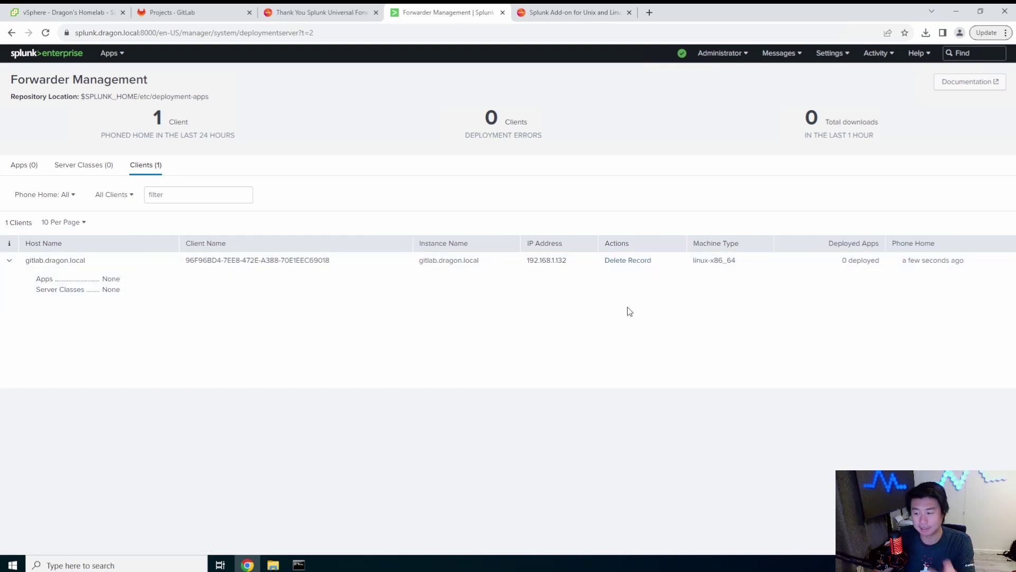
triple_click(899, 265)
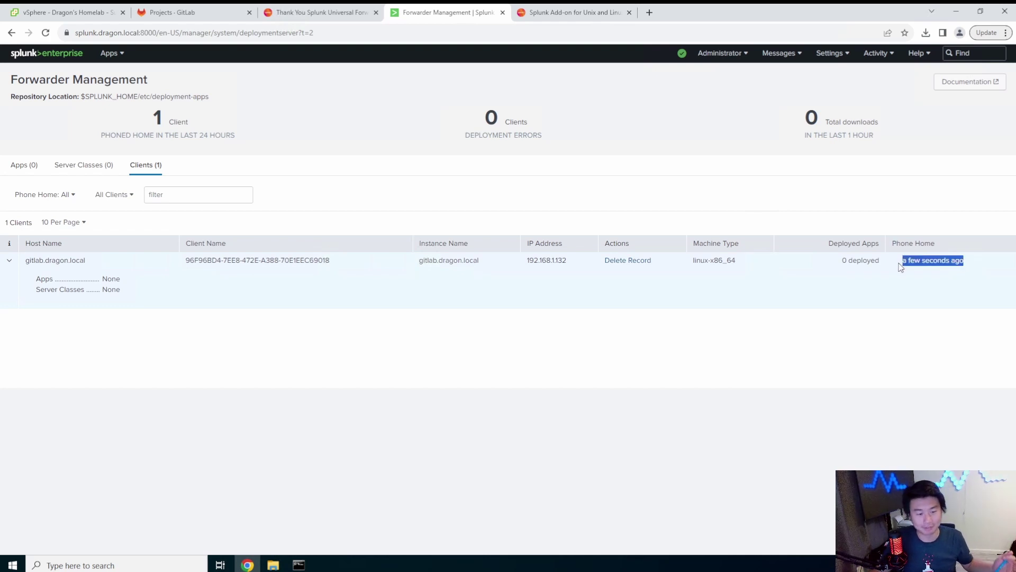
click(899, 299)
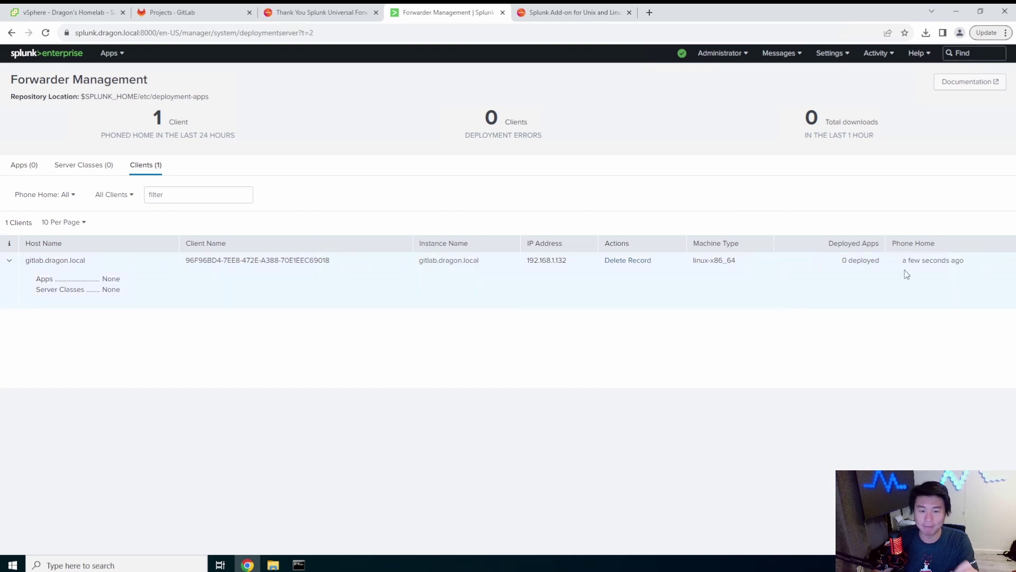
click(829, 53)
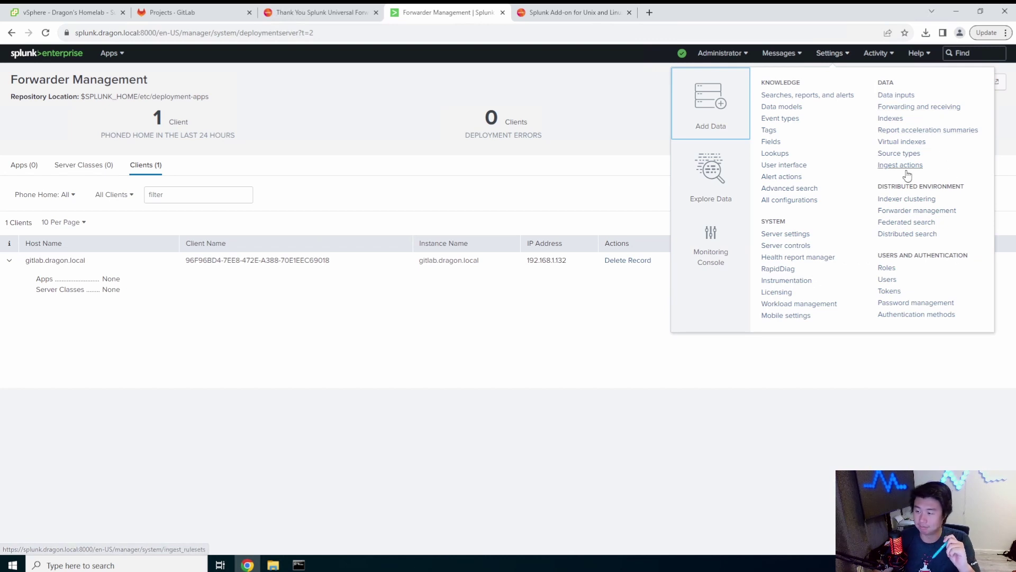
click(478, 181)
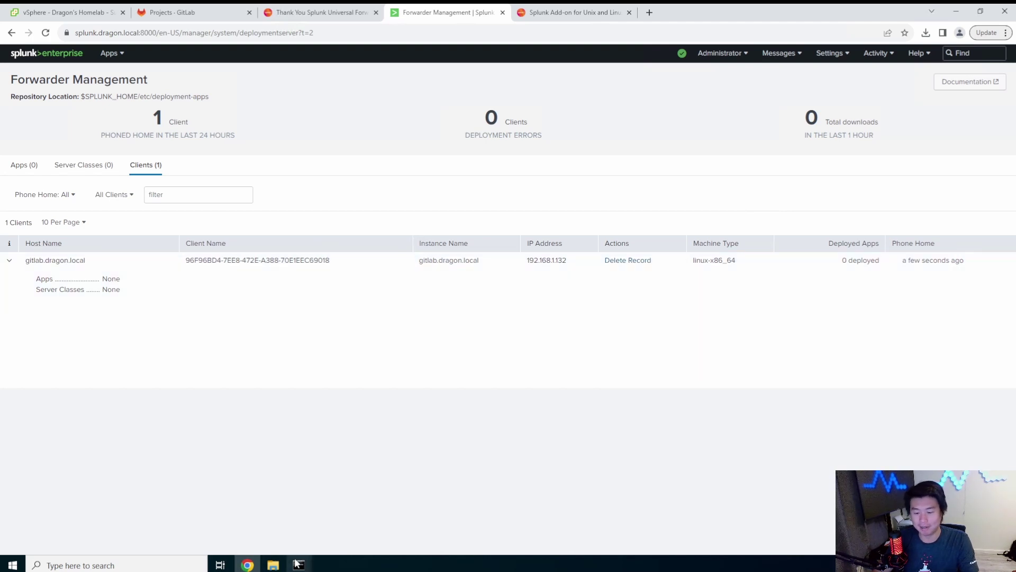
Step: Check the inputs.conf output in the splunk server terminal
mouse_move(299, 565)
click(409, 515)
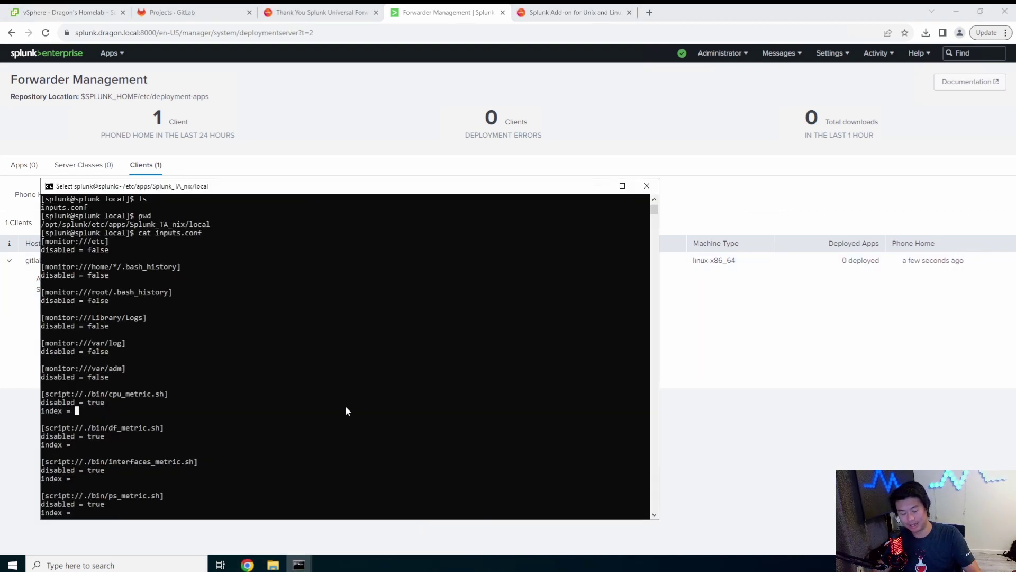
scroll(346, 411, down, 9)
click(344, 411)
Step: In the gitlab forwarder terminal, run tail -f /opt/splunkforwarder/var/log/splunk/splunkd.log
mouse_move(298, 563)
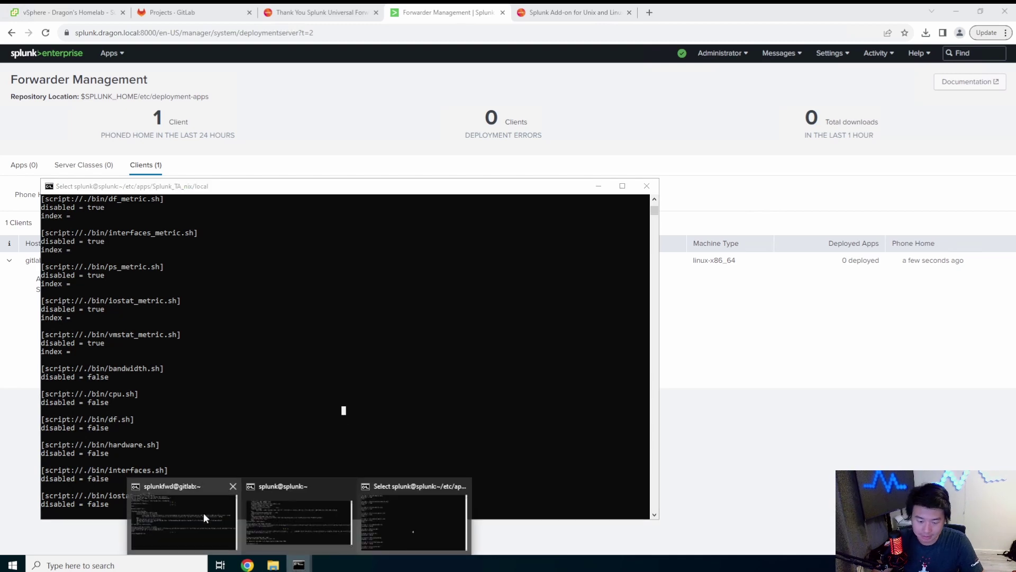
click(236, 504)
click(603, 382)
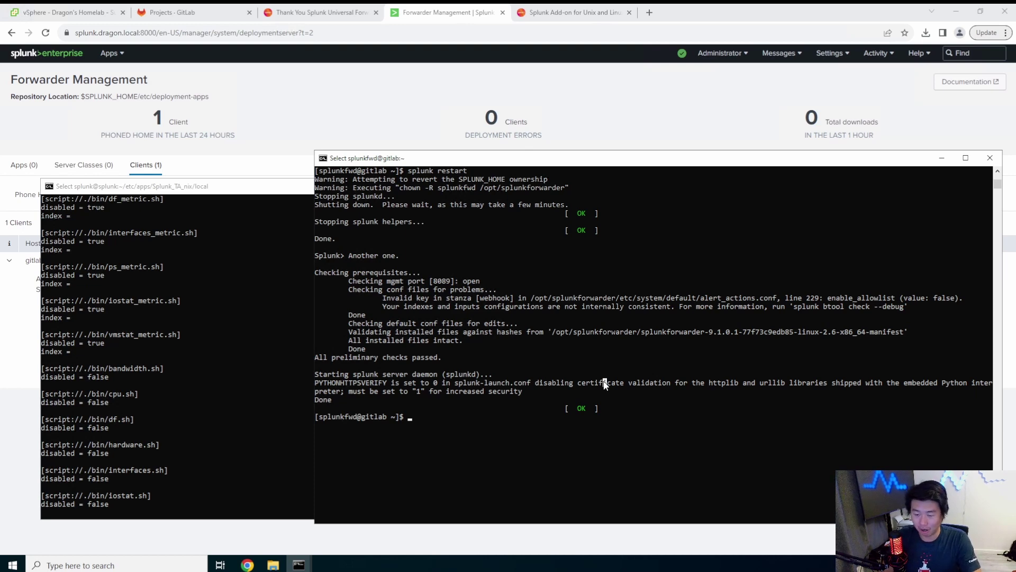
text(tail -f /)
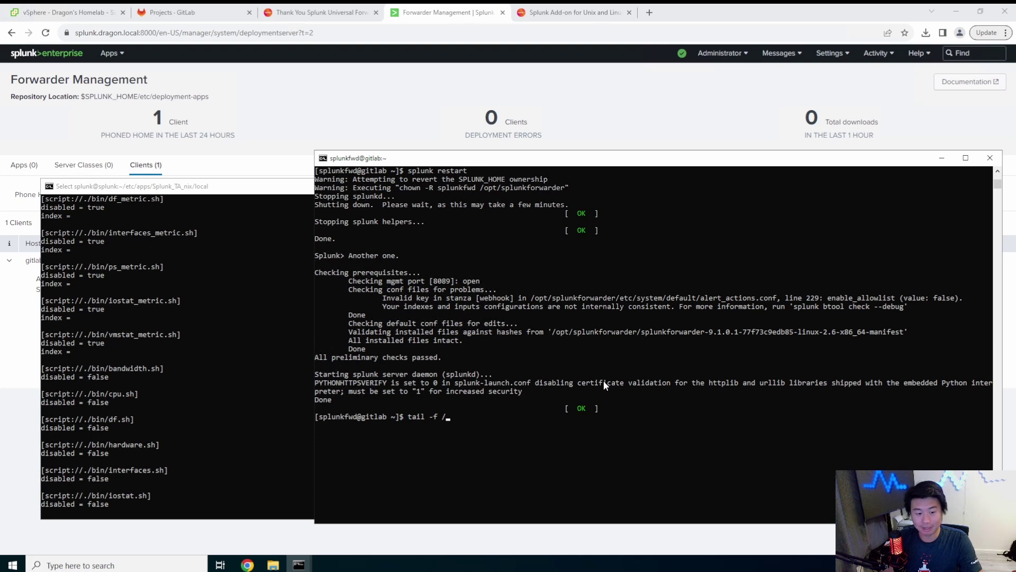
text(opt/spl)
key(Tab)
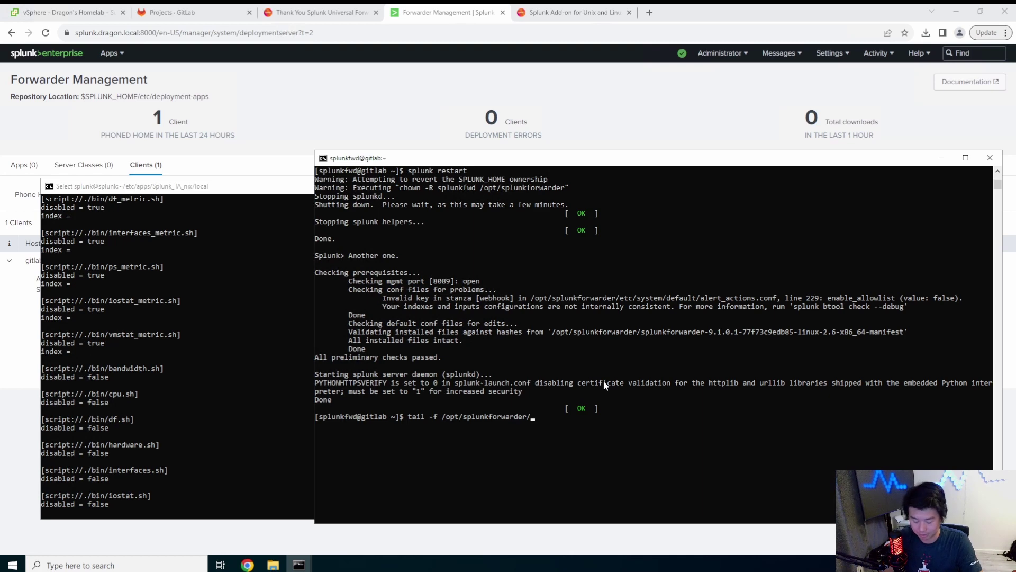
text(var/log/spl)
key(Tab)
text(spl)
key(Tab)
text(d)
key(Tab)
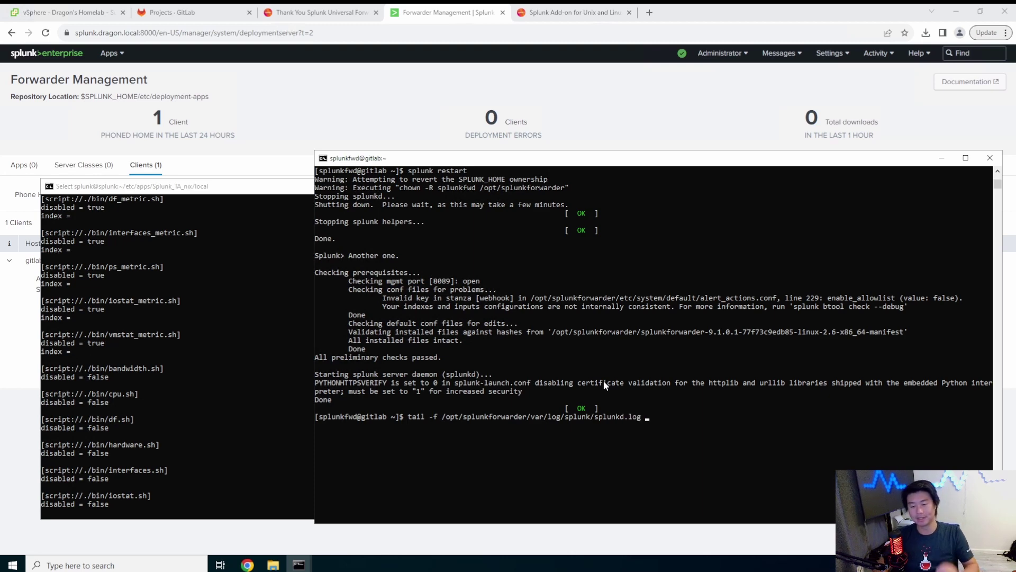
key(Return)
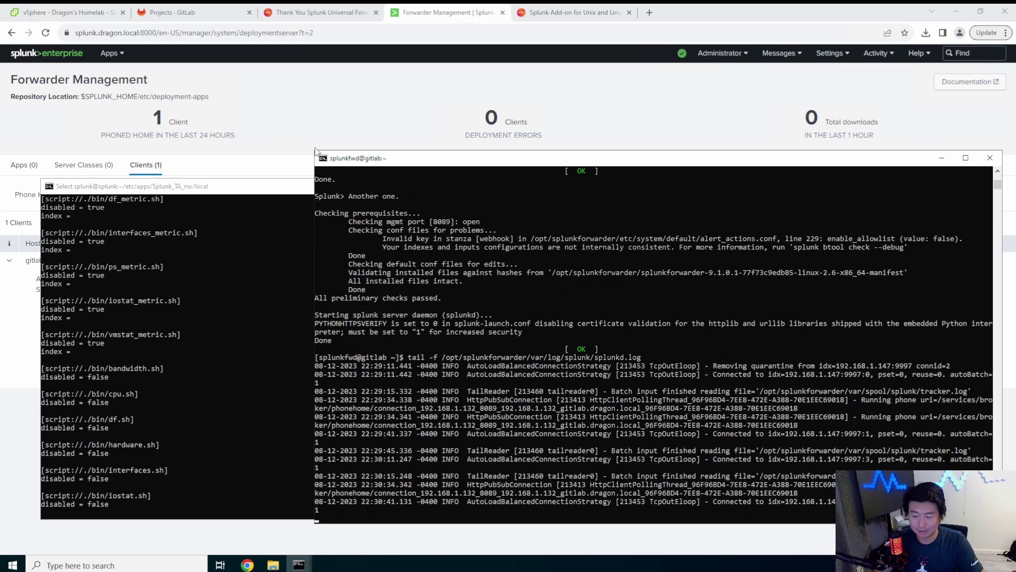
Step: Enlarge the gitlab terminal, inspect the HttpPubSubConnection and 'Connected to idx' lines, then return to Chrome
drag(308, 150, 144, 66)
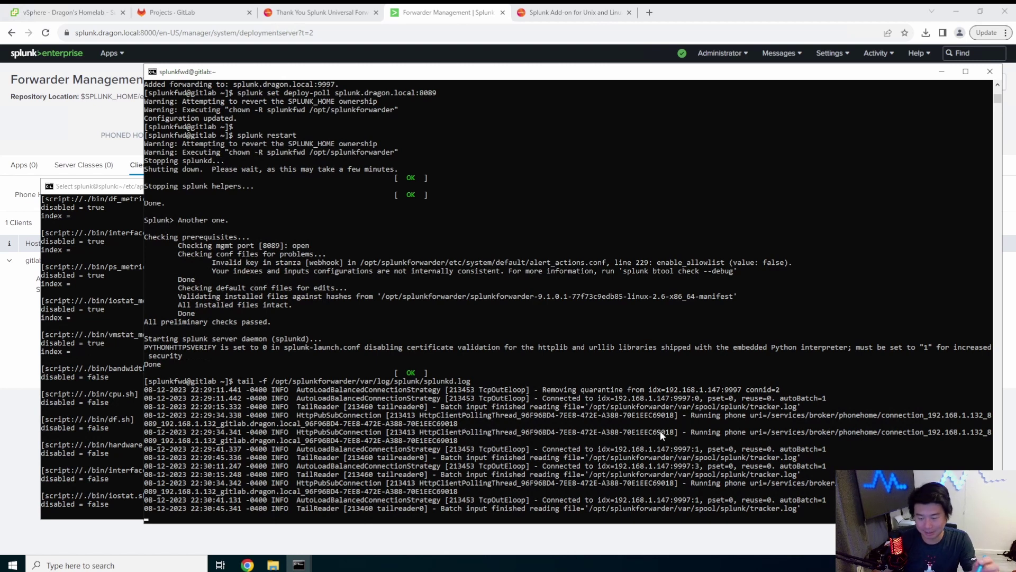
drag(464, 440, 129, 419)
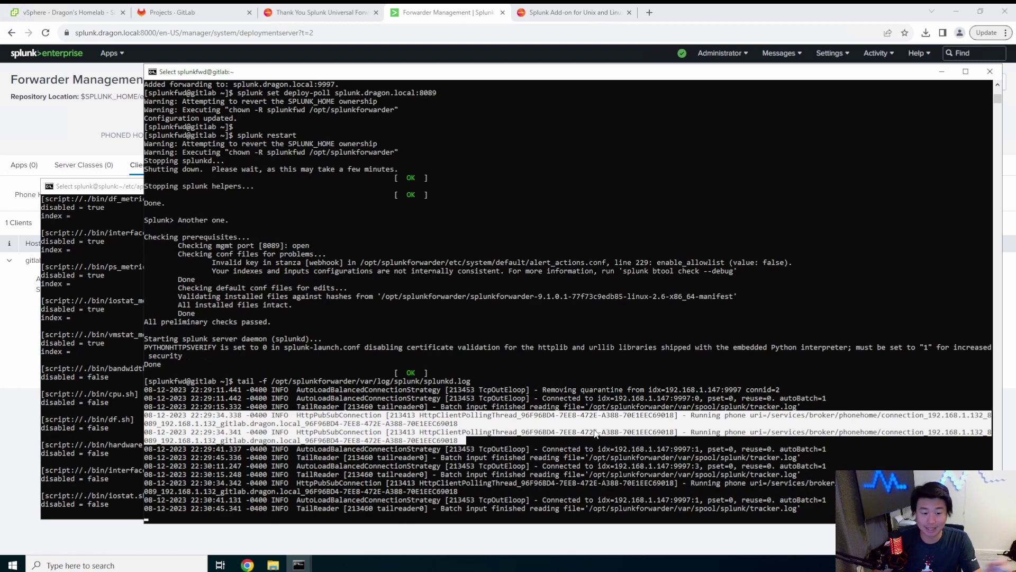
click(554, 460)
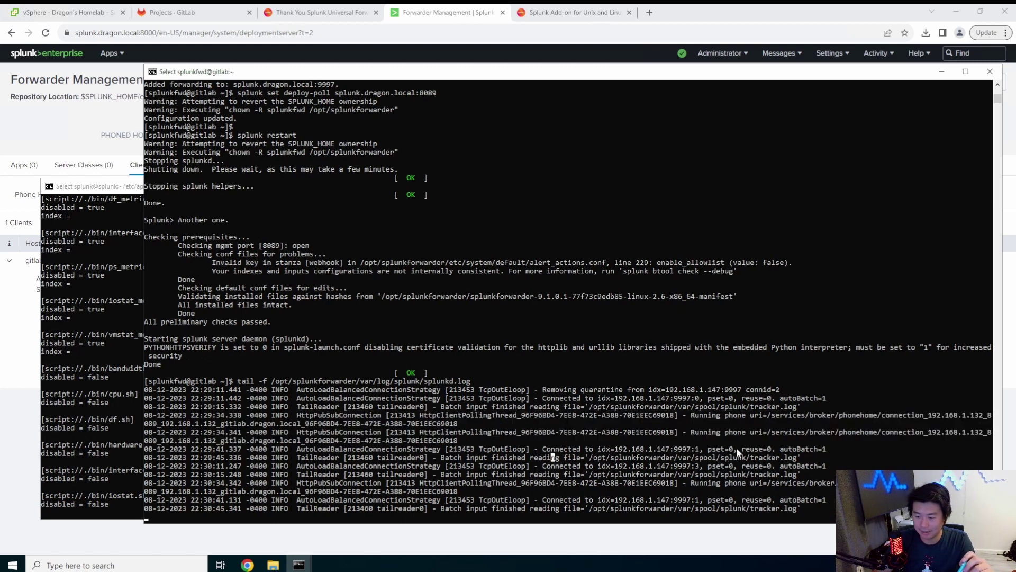
drag(856, 449, 144, 450)
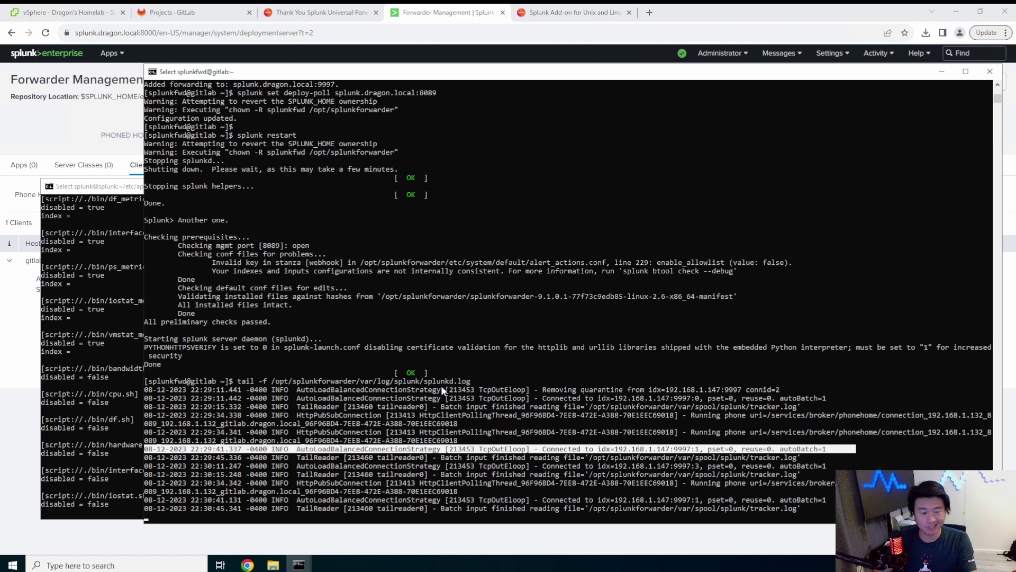
click(468, 381)
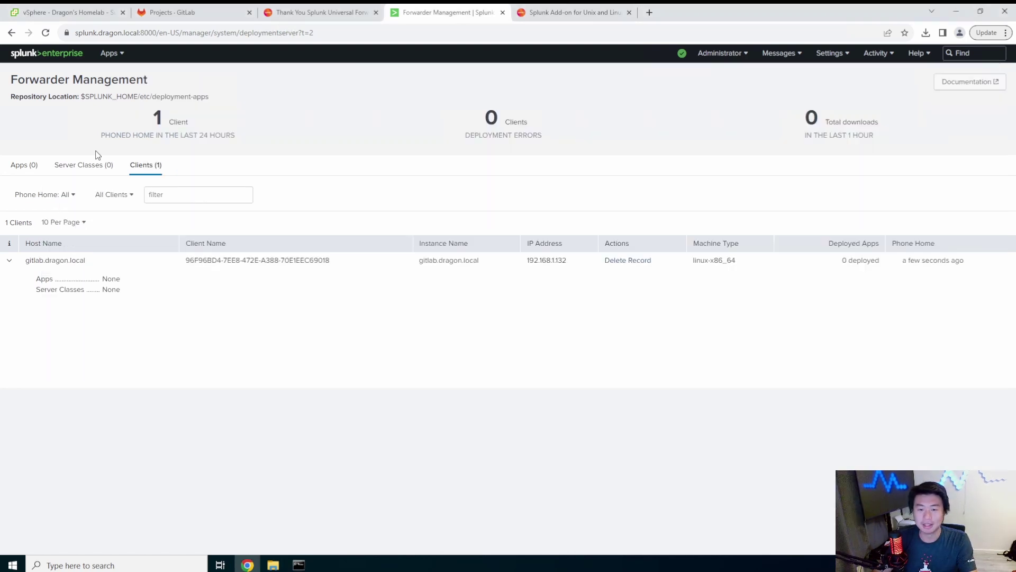
click(96, 150)
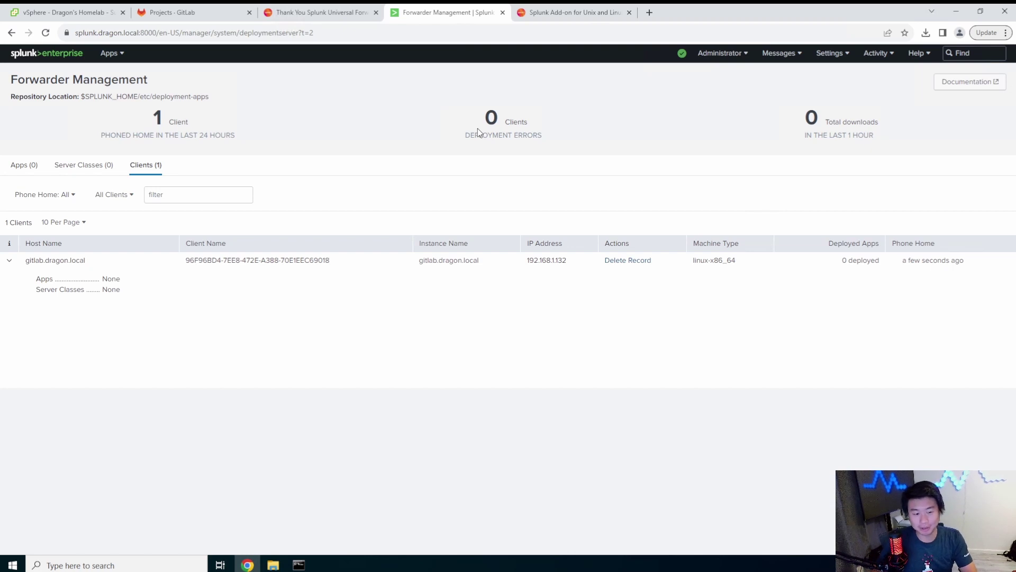
Step: Briefly check the splunk server terminal, then go to the splunk>enterprise home launcher page
mouse_move(299, 563)
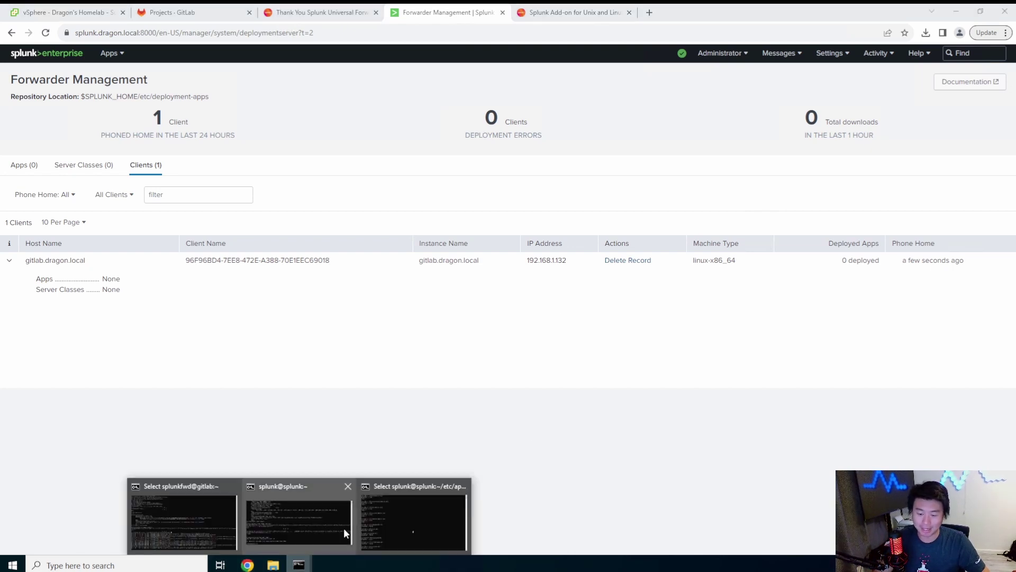
click(431, 516)
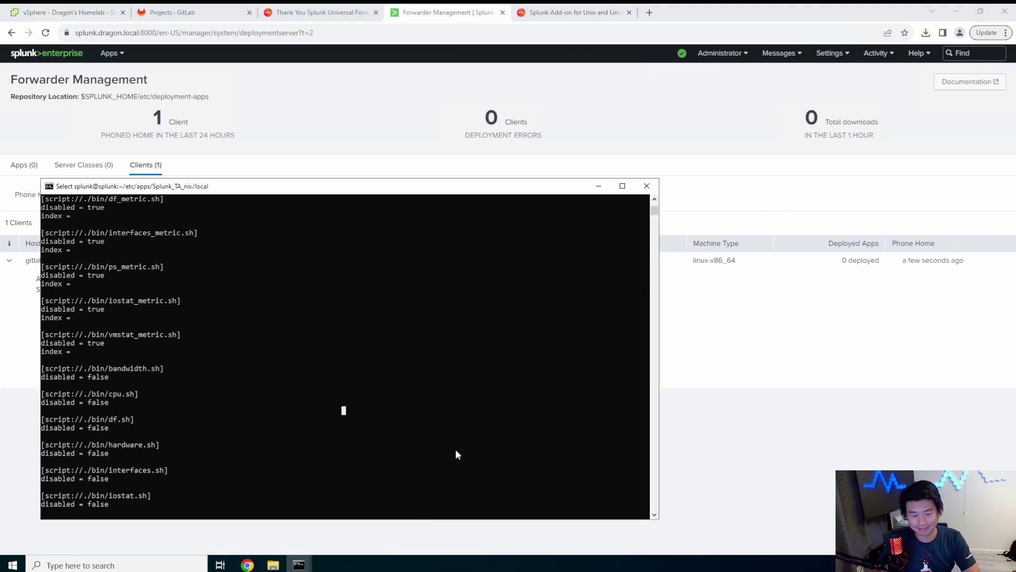
click(491, 177)
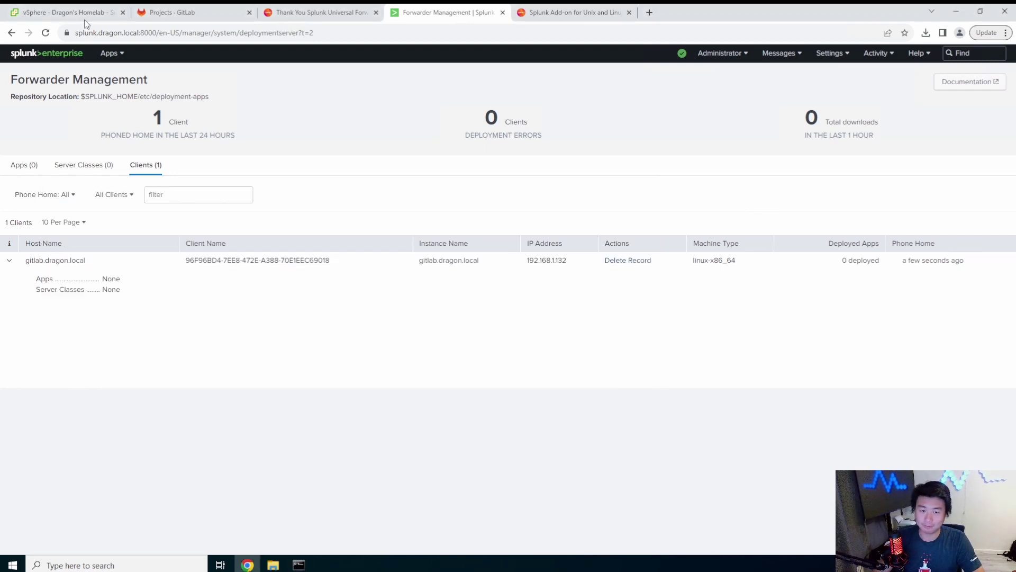
click(51, 55)
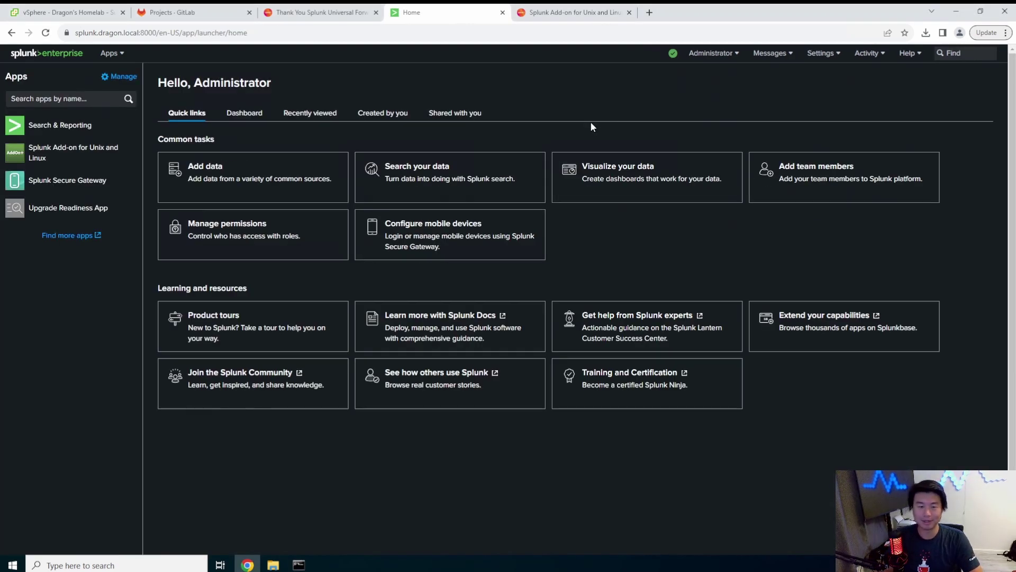